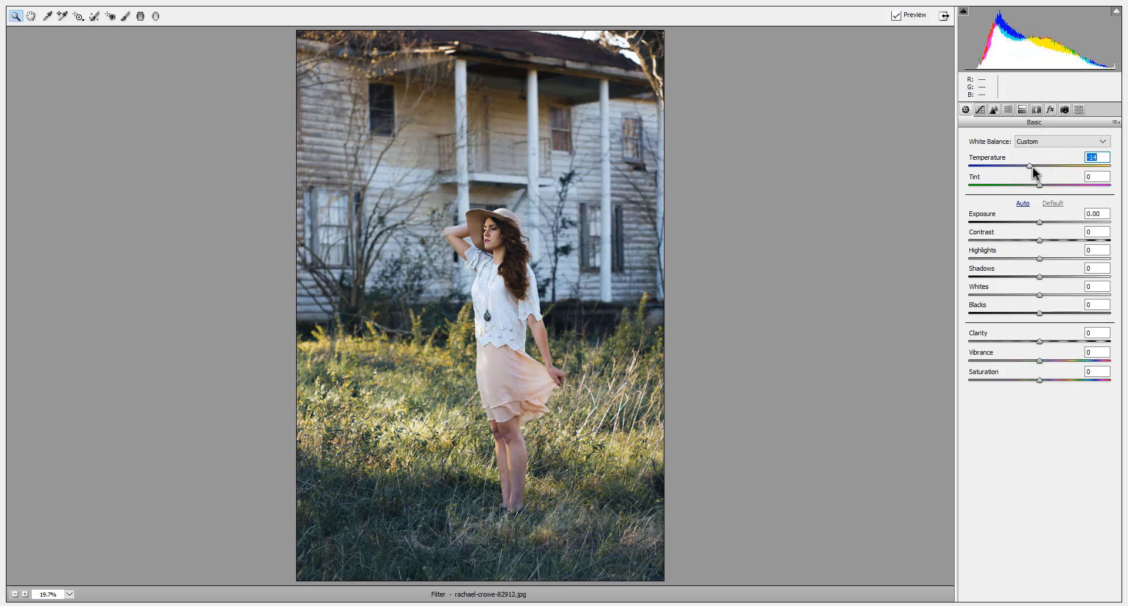
# Set the photo's Tint to +13, Exposure to +0.40, Contrast to +15 and Highlights to -100
pyautogui.moveTo(1041, 185); pyautogui.dragTo(1051, 185)
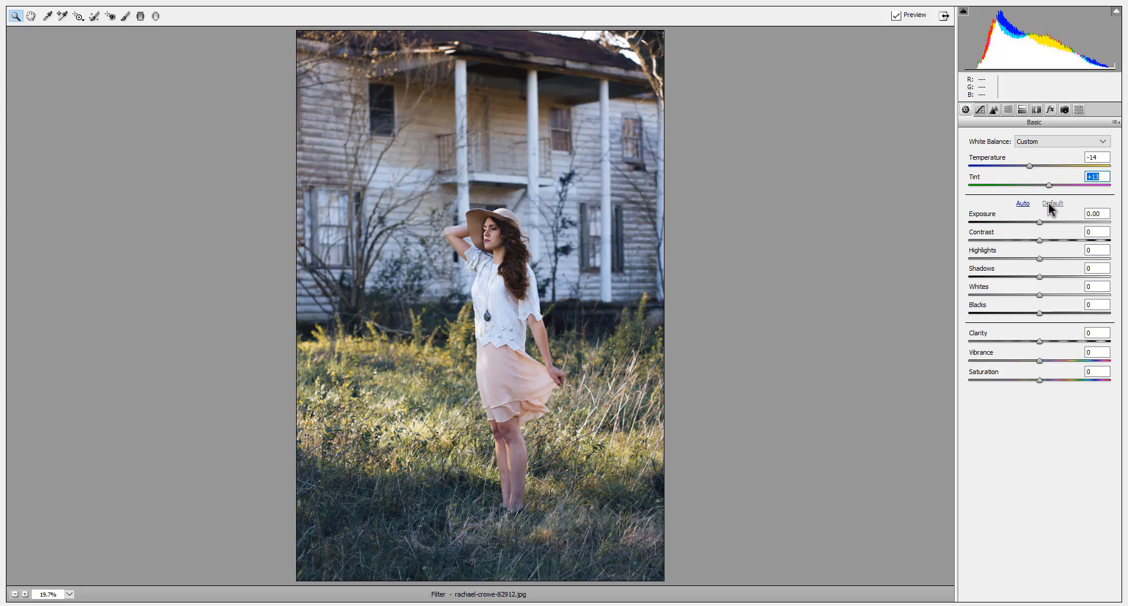
pyautogui.click(1038, 223)
pyautogui.moveTo(1039, 224); pyautogui.dragTo(929, 244)
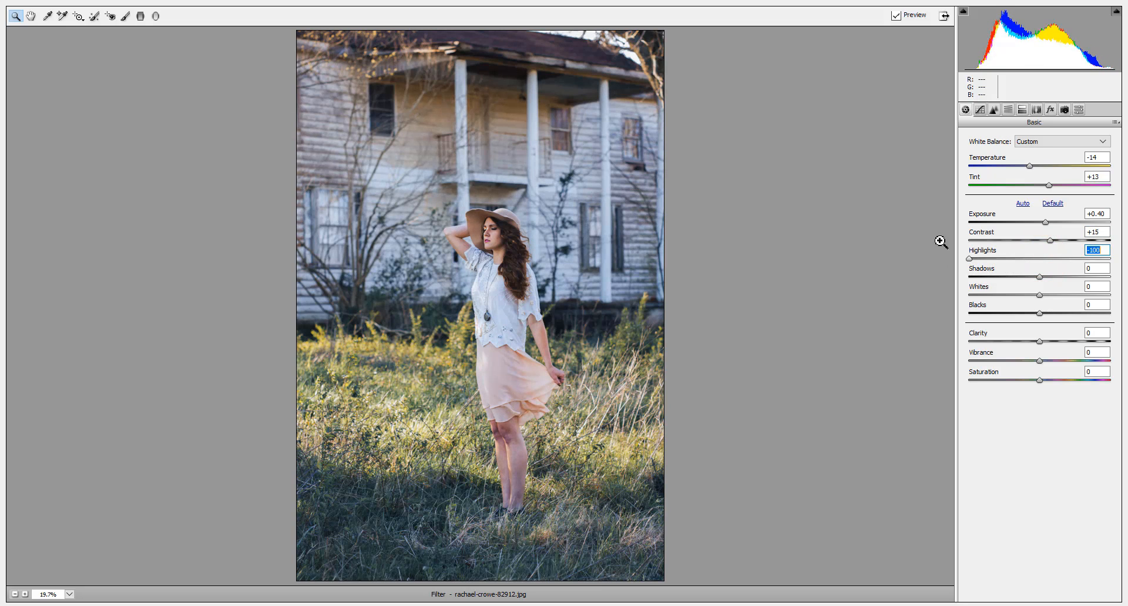
# Set Shadows to +58, Whites and Blacks to +9, Clarity to +58, Vibrance to +23 and Saturation to +26
pyautogui.moveTo(1040, 278); pyautogui.dragTo(1102, 340)
pyautogui.click(1040, 297)
pyautogui.click(1039, 312)
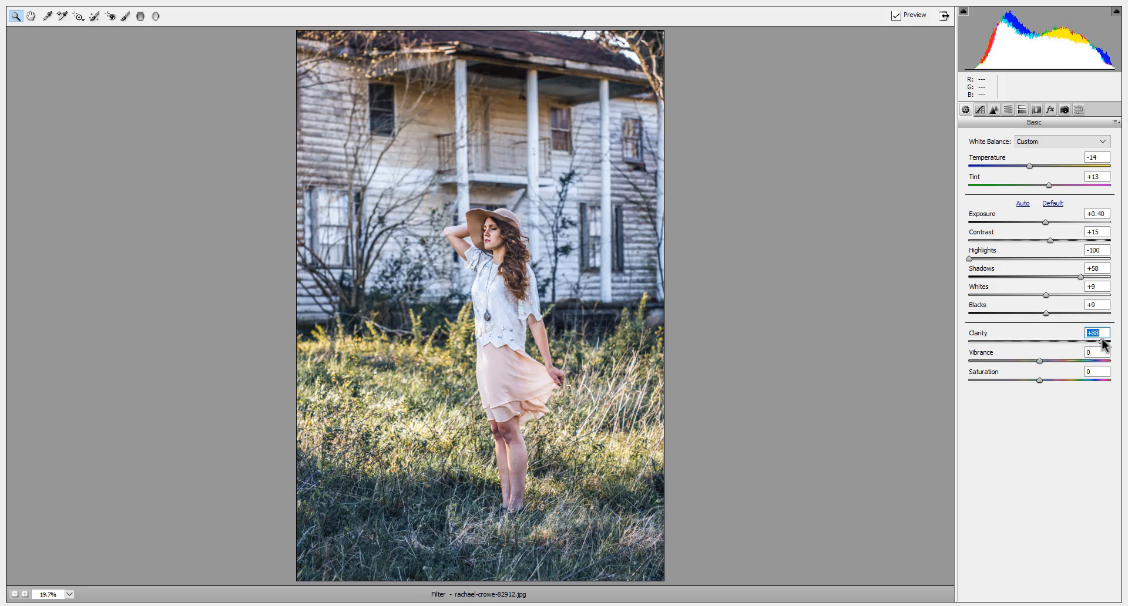
pyautogui.moveTo(1101, 340); pyautogui.dragTo(1081, 340)
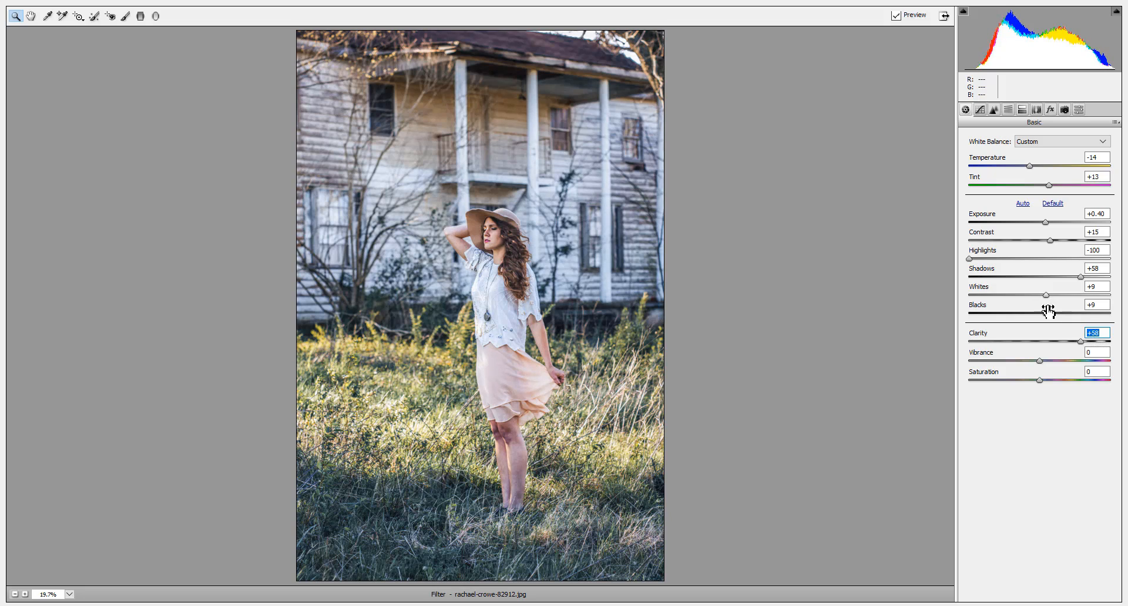
pyautogui.moveTo(1040, 362); pyautogui.dragTo(1057, 383)
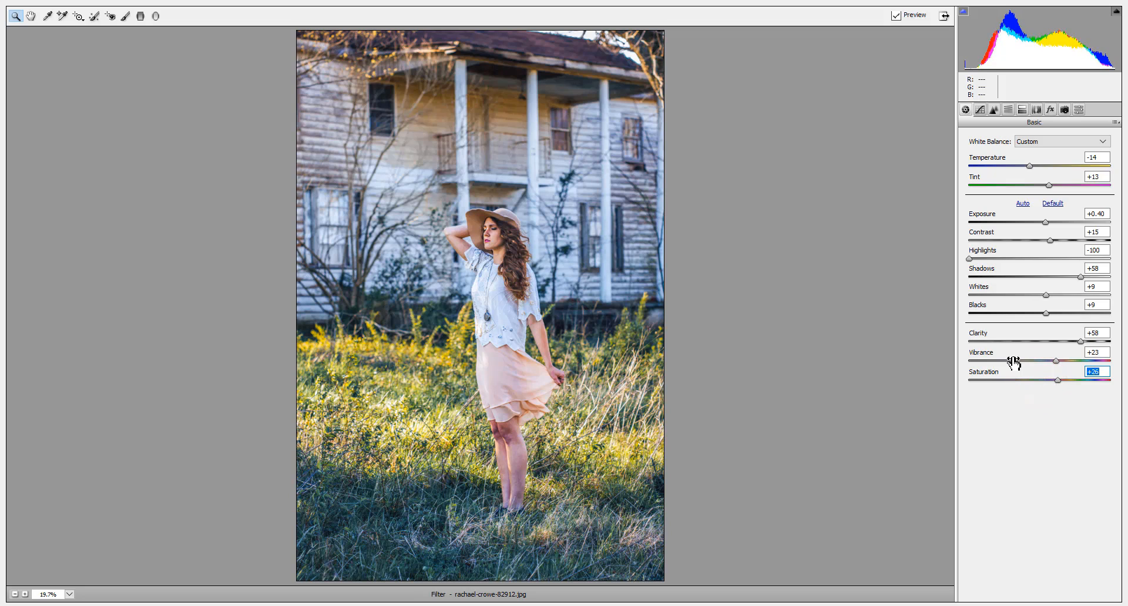
# Shape the parametric tone curve with Highlights at +19, Lights at -7 and Darks at -20
pyautogui.click(981, 110)
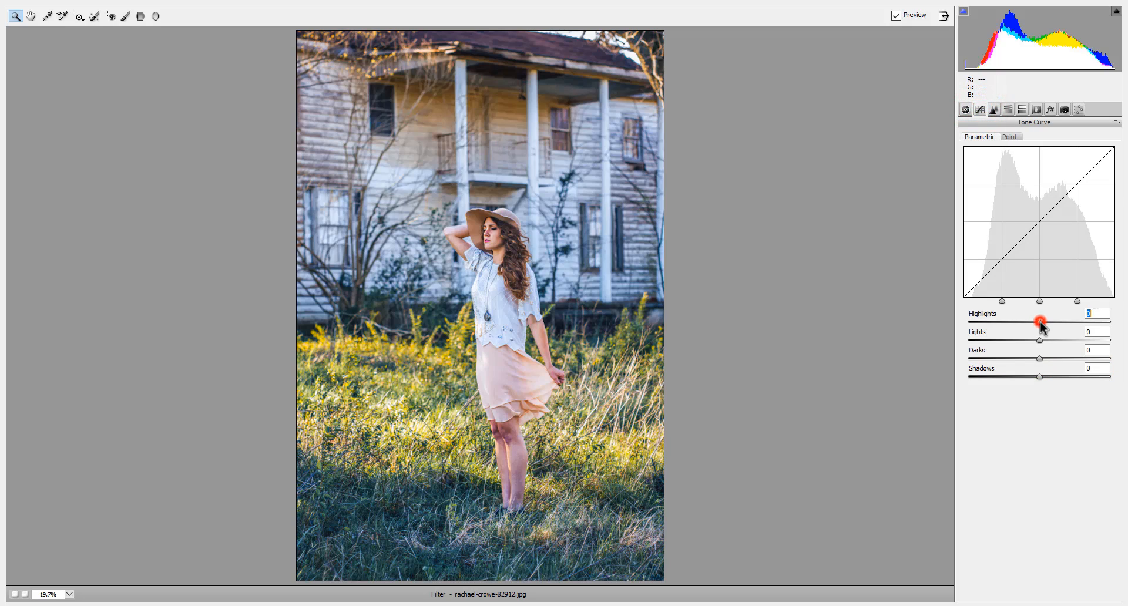
pyautogui.moveTo(1040, 321); pyautogui.dragTo(1026, 353)
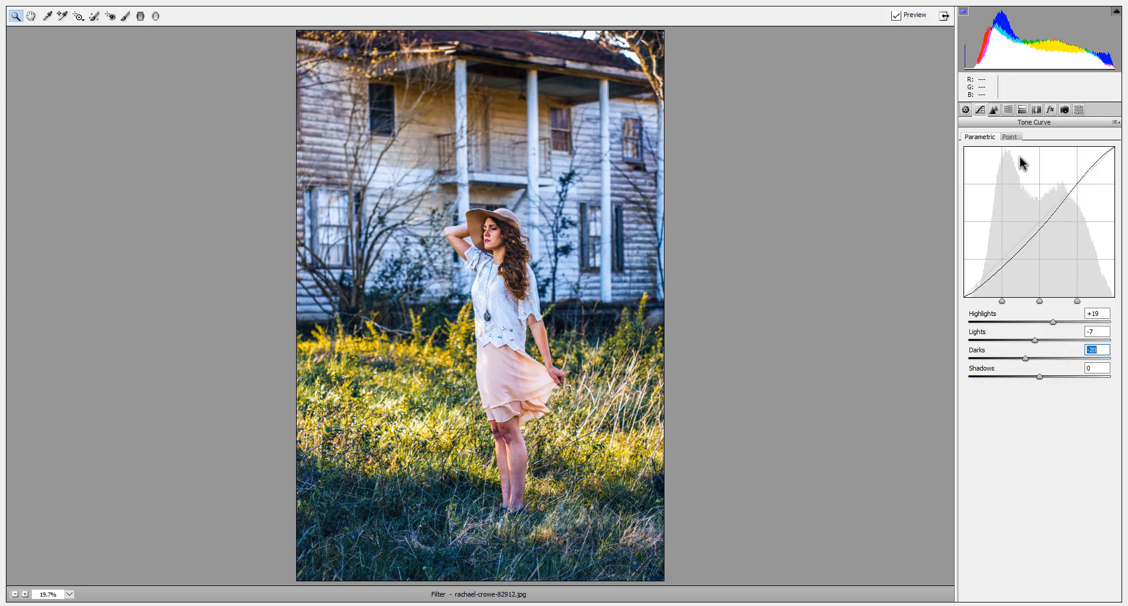
# Sharpen the photo with an Amount of 49 and a Radius of 1.4
pyautogui.click(1008, 109)
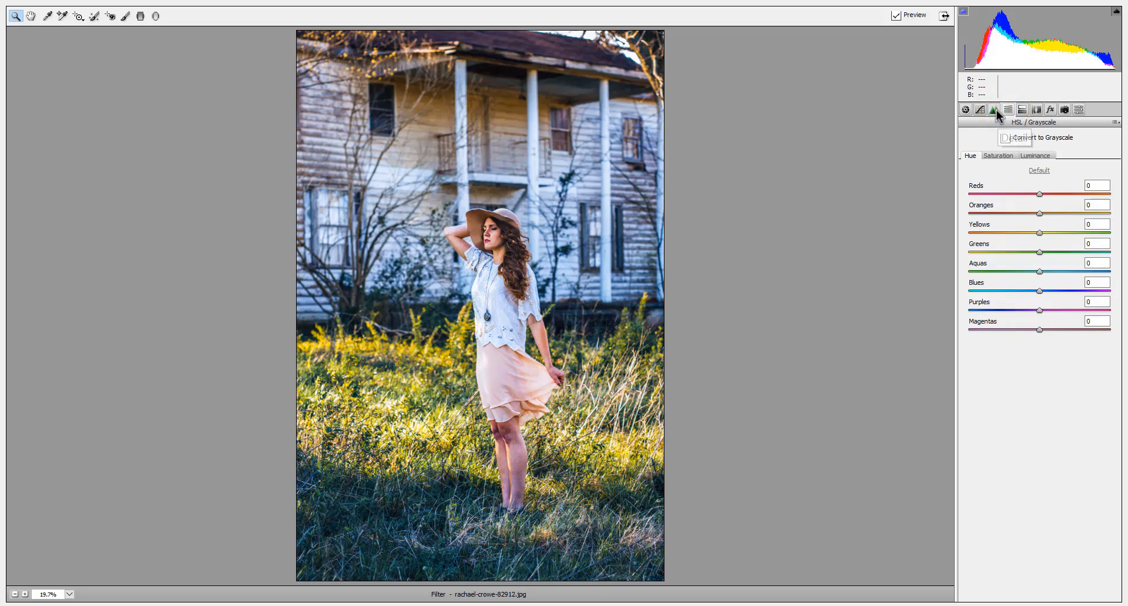
pyautogui.click(993, 110)
pyautogui.moveTo(969, 156); pyautogui.dragTo(1017, 169)
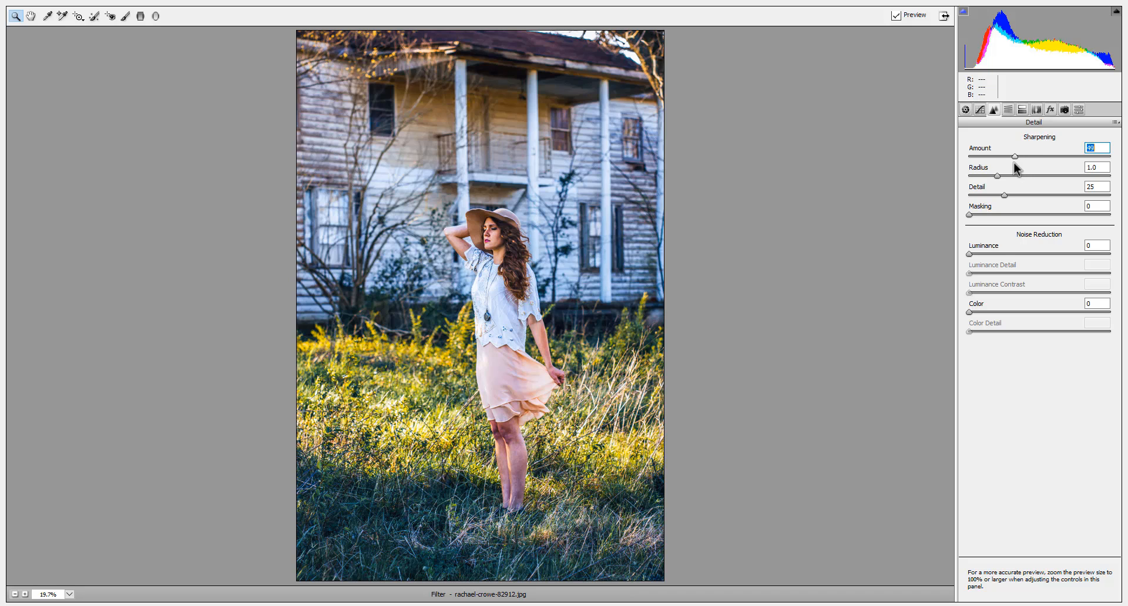
pyautogui.click(998, 175)
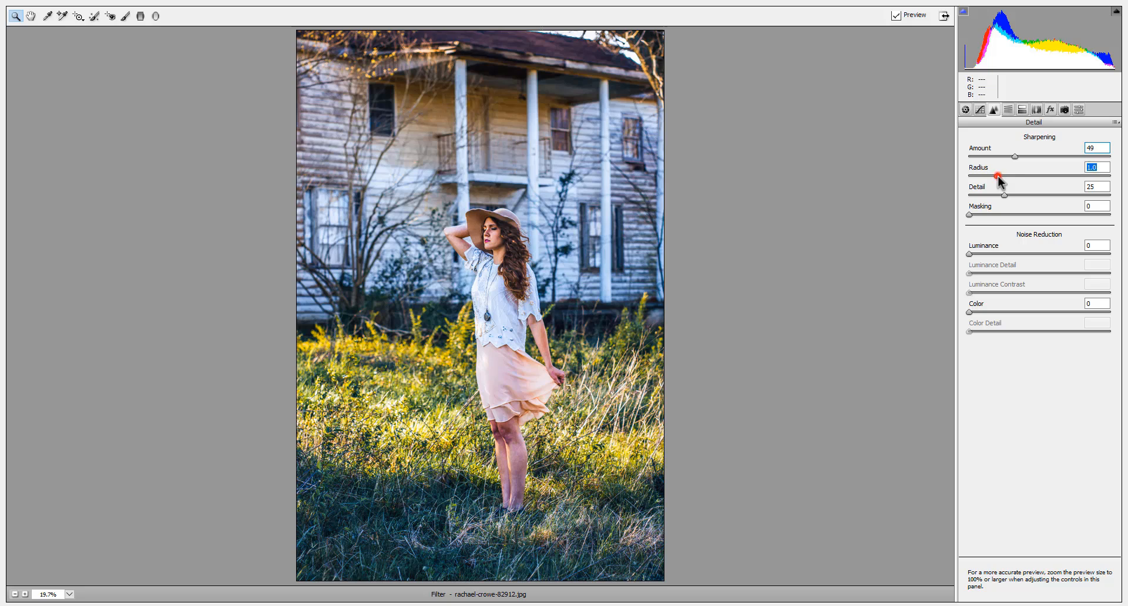
pyautogui.moveTo(999, 175); pyautogui.dragTo(1029, 182)
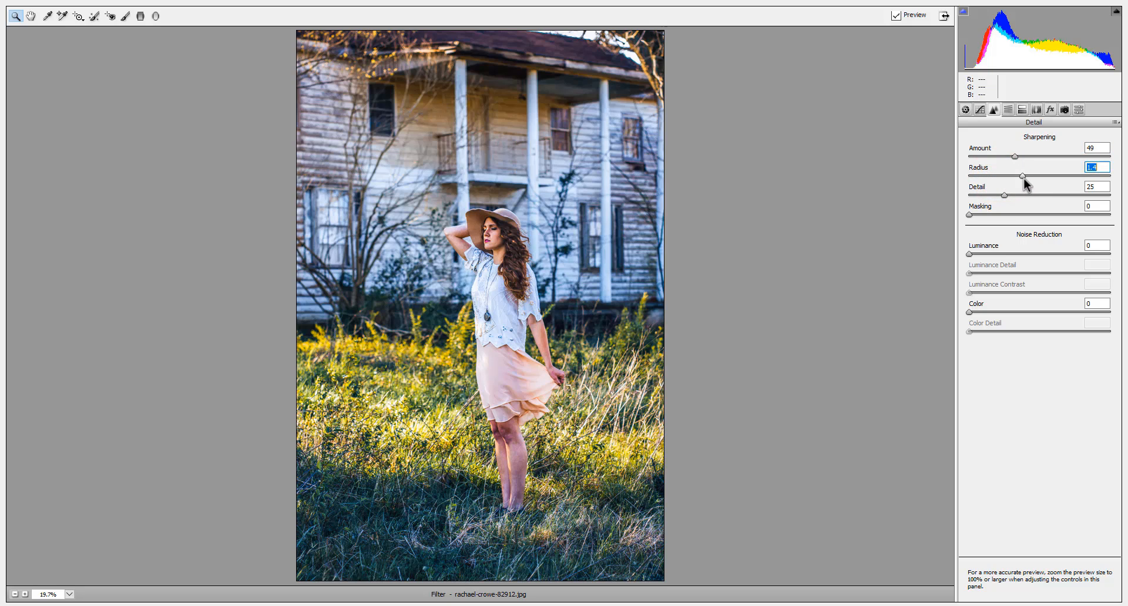
# Set the HSL hues: Reds +19, Oranges +7, Yellows -59, Greens +98, Aquas +4, Blues -10 and Purples -35
pyautogui.click(1008, 109)
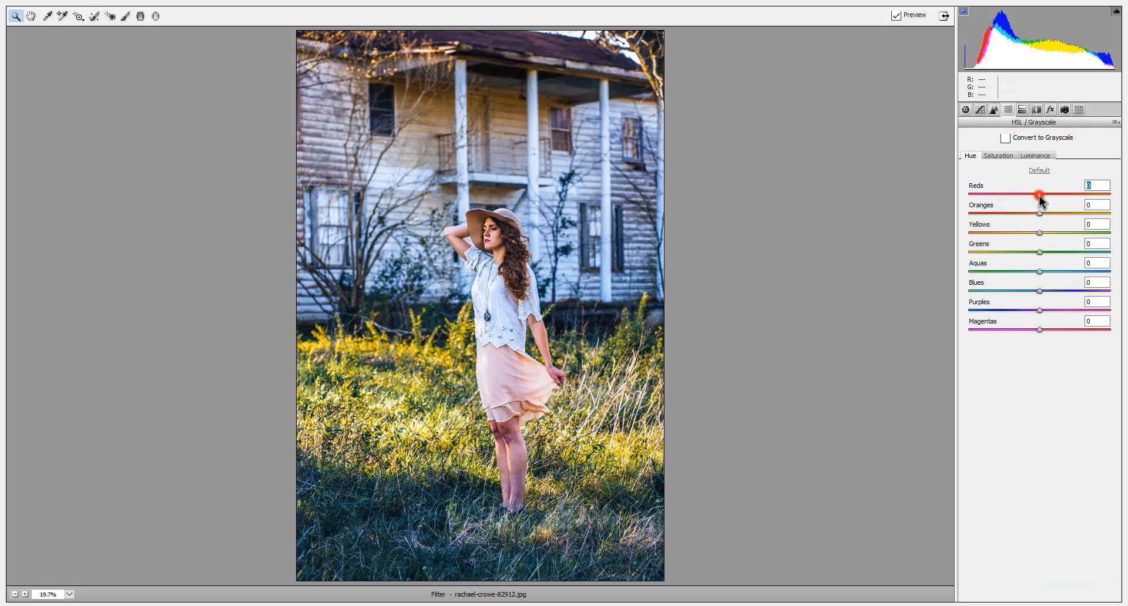
pyautogui.moveTo(1040, 195)
pyautogui.mouseDown()
pyautogui.moveTo(1036, 206)
pyautogui.moveTo(1065, 203)
pyautogui.moveTo(1001, 214)
pyautogui.moveTo(1048, 215)
pyautogui.mouseUp()
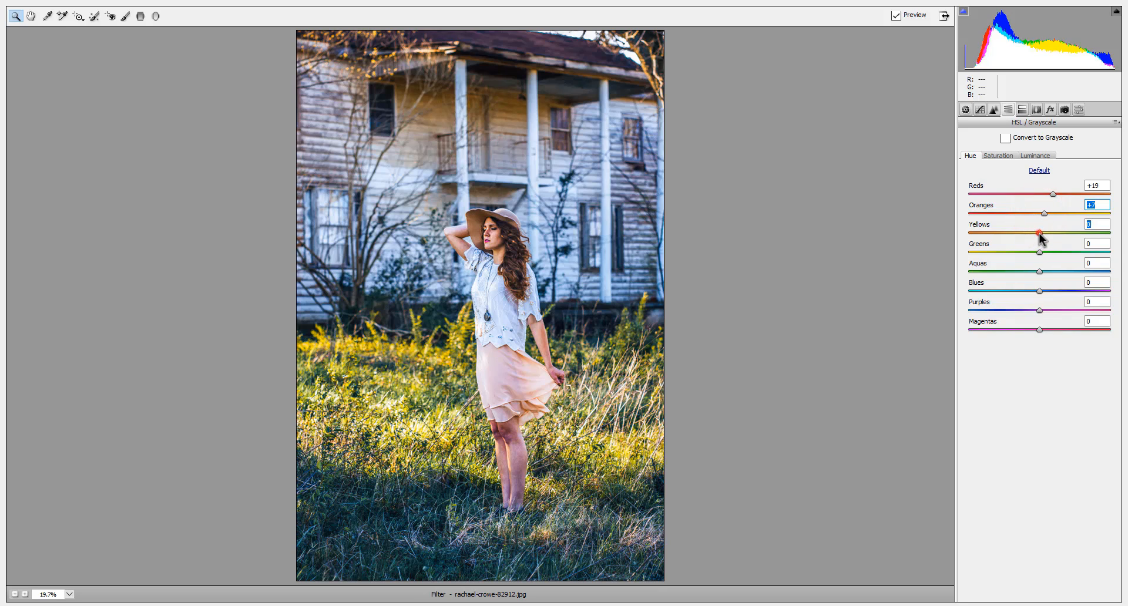
pyautogui.moveTo(1040, 233); pyautogui.dragTo(997, 232)
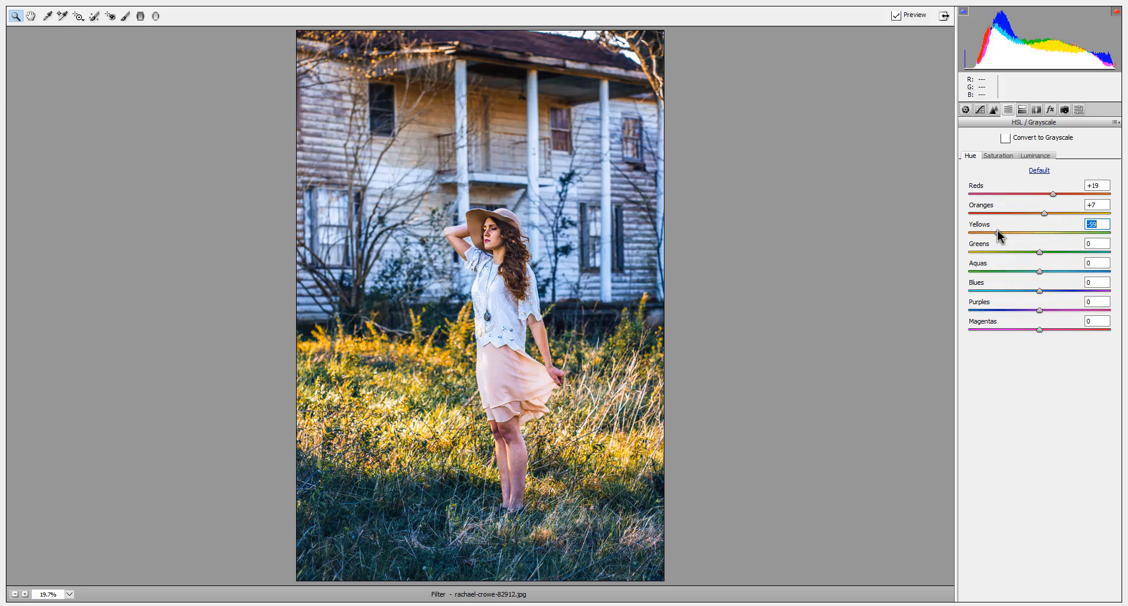
pyautogui.moveTo(1040, 252); pyautogui.dragTo(1110, 266)
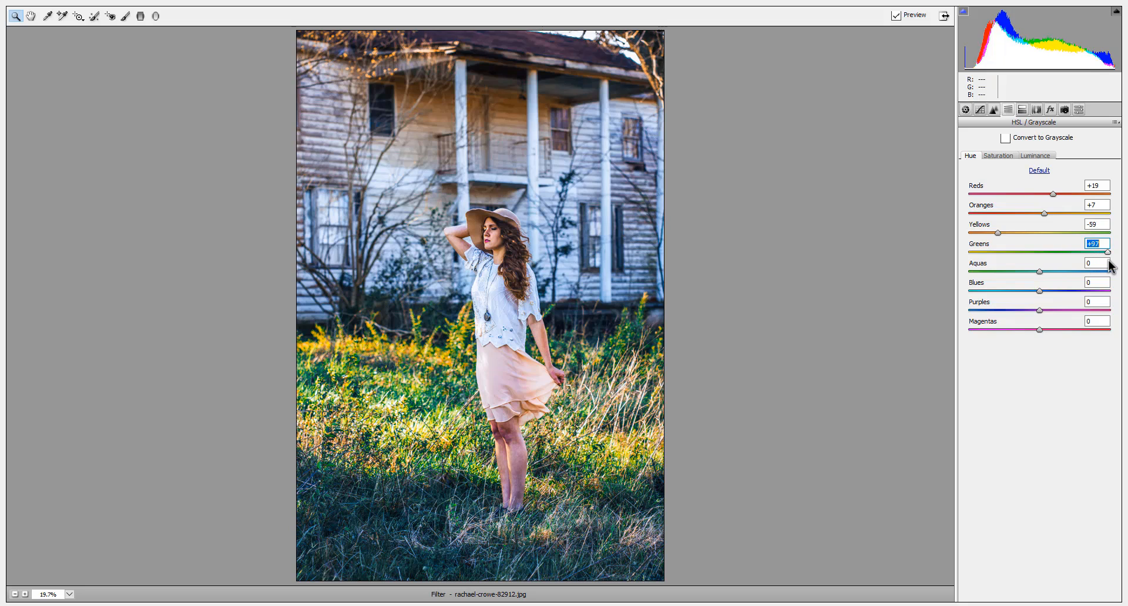
pyautogui.click(1039, 270)
pyautogui.click(1036, 270)
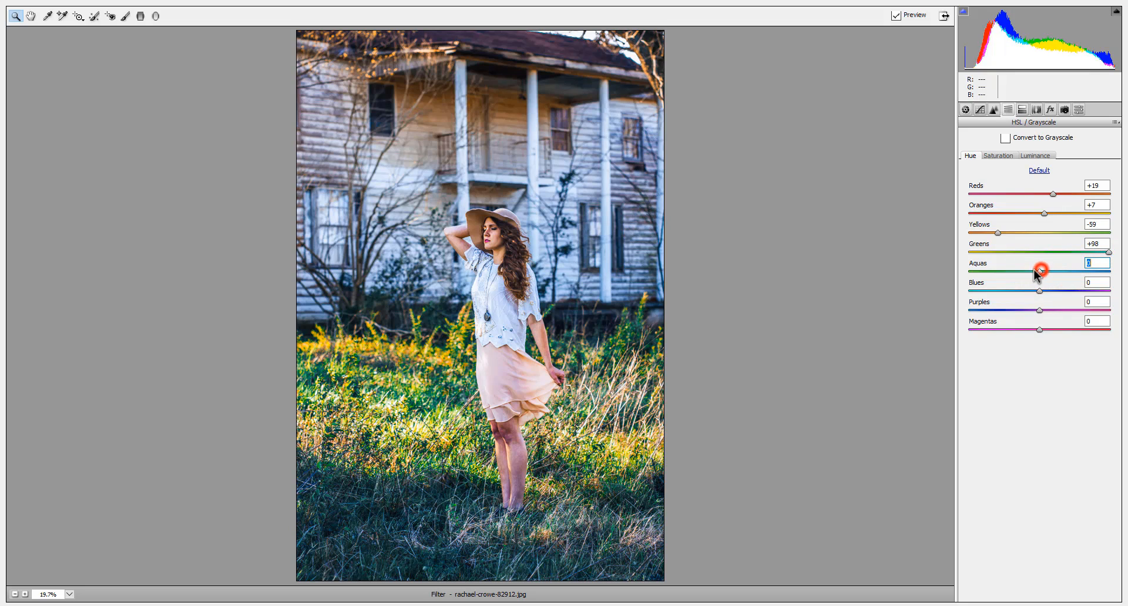
pyautogui.moveTo(1035, 270); pyautogui.dragTo(1013, 318)
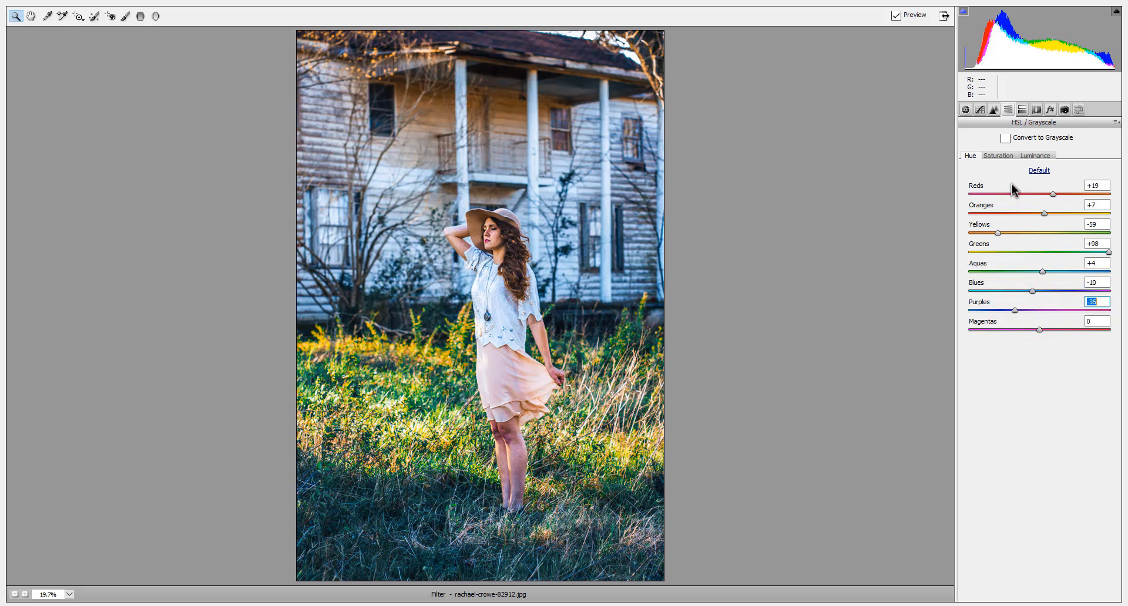
# Set the HSL saturation: Reds -21, Oranges -9, Yellows +24, Greens -8, Aquas +93 and Blues -93
pyautogui.click(1008, 156)
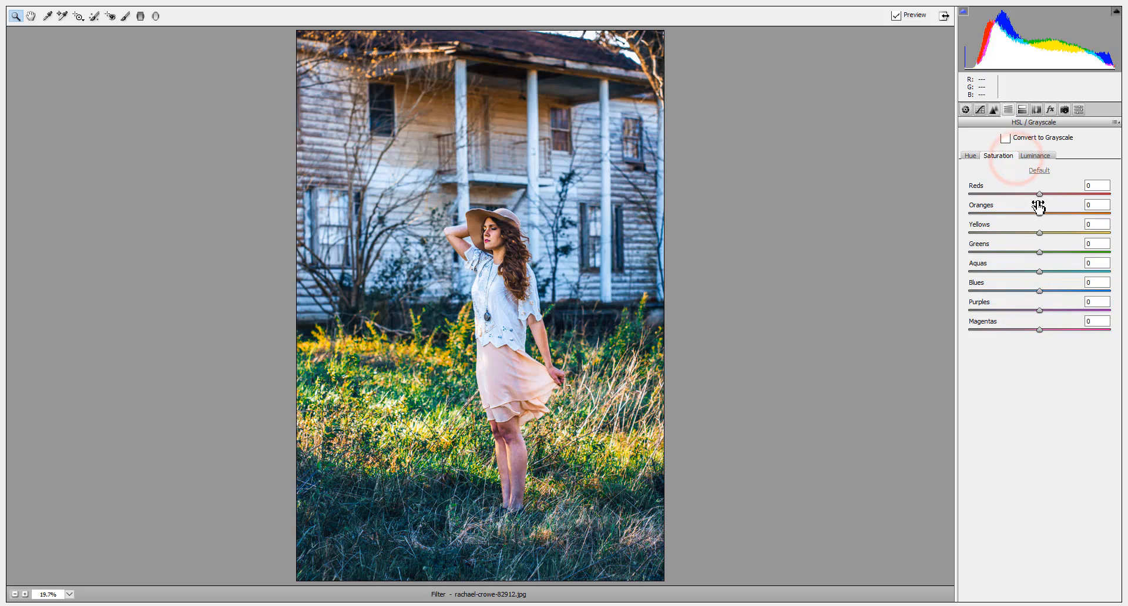
pyautogui.moveTo(1039, 214); pyautogui.dragTo(1041, 215)
pyautogui.click(1032, 215)
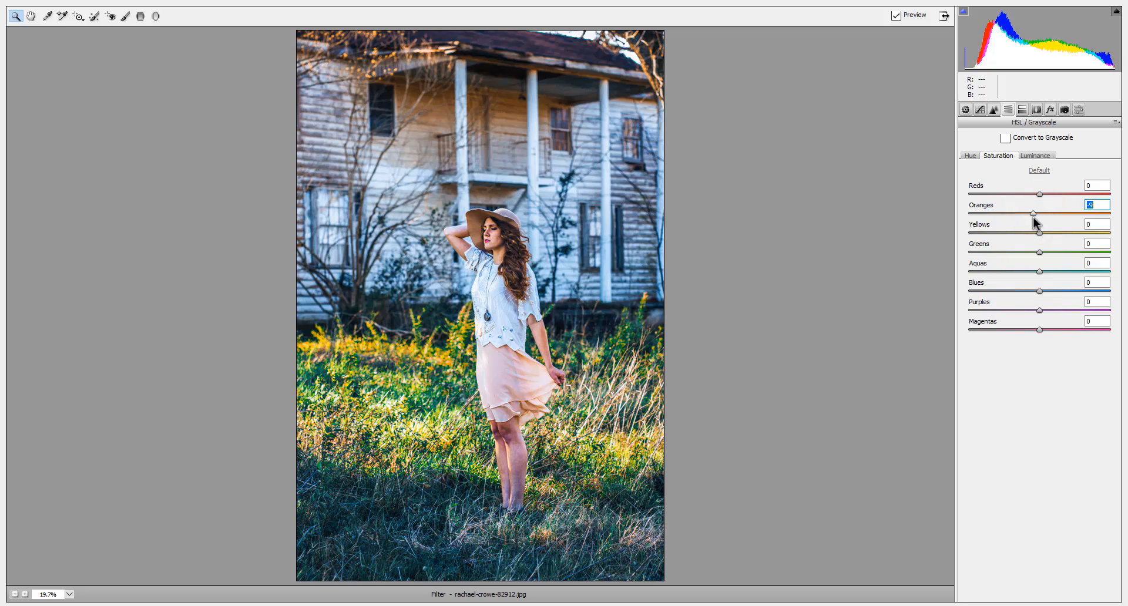
pyautogui.click(1037, 197)
pyautogui.moveTo(1037, 197)
pyautogui.mouseDown()
pyautogui.moveTo(995, 198)
pyautogui.moveTo(1023, 194)
pyautogui.mouseUp()
pyautogui.moveTo(1040, 233); pyautogui.dragTo(968, 244)
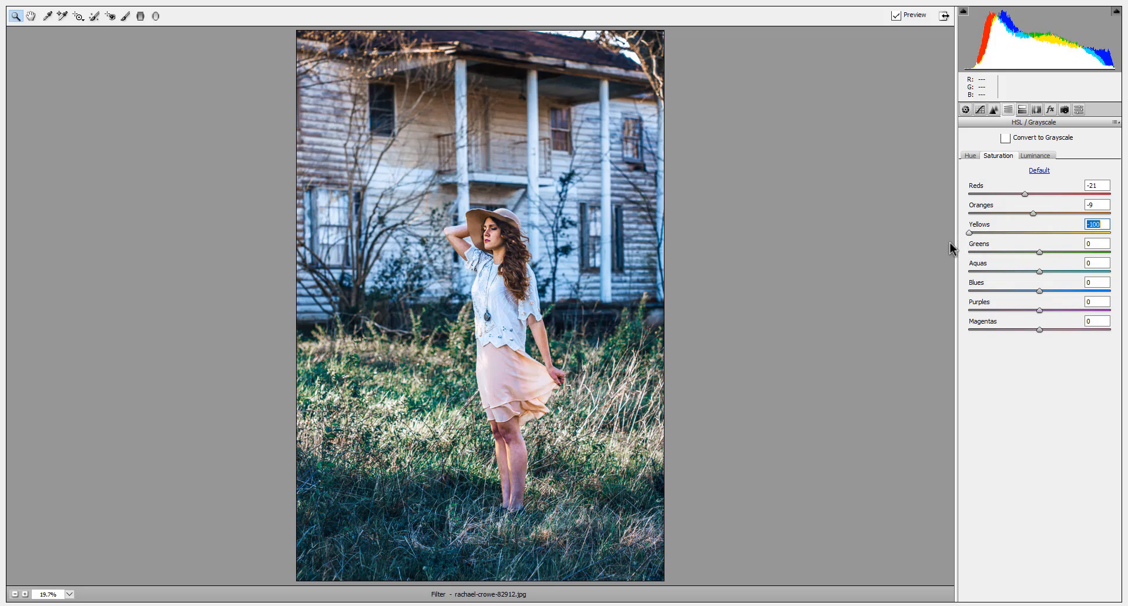
pyautogui.moveTo(968, 233); pyautogui.dragTo(974, 300)
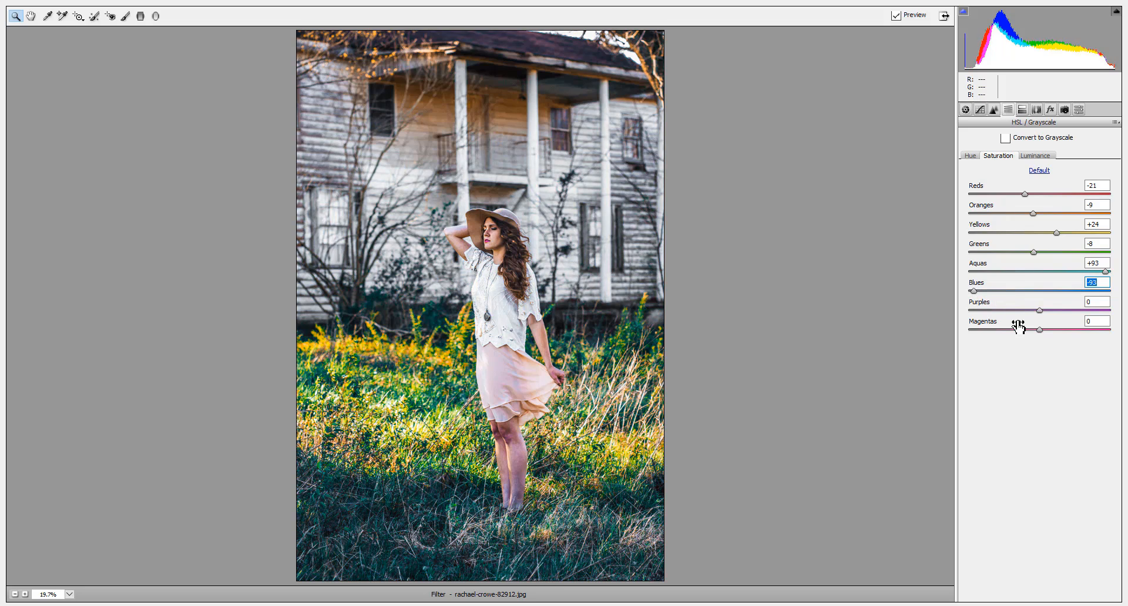
# Set the HSL luminance: Reds +30, Oranges +18, Yellows -14, Greens -39, Aquas +71 and Blues +26
pyautogui.click(1040, 156)
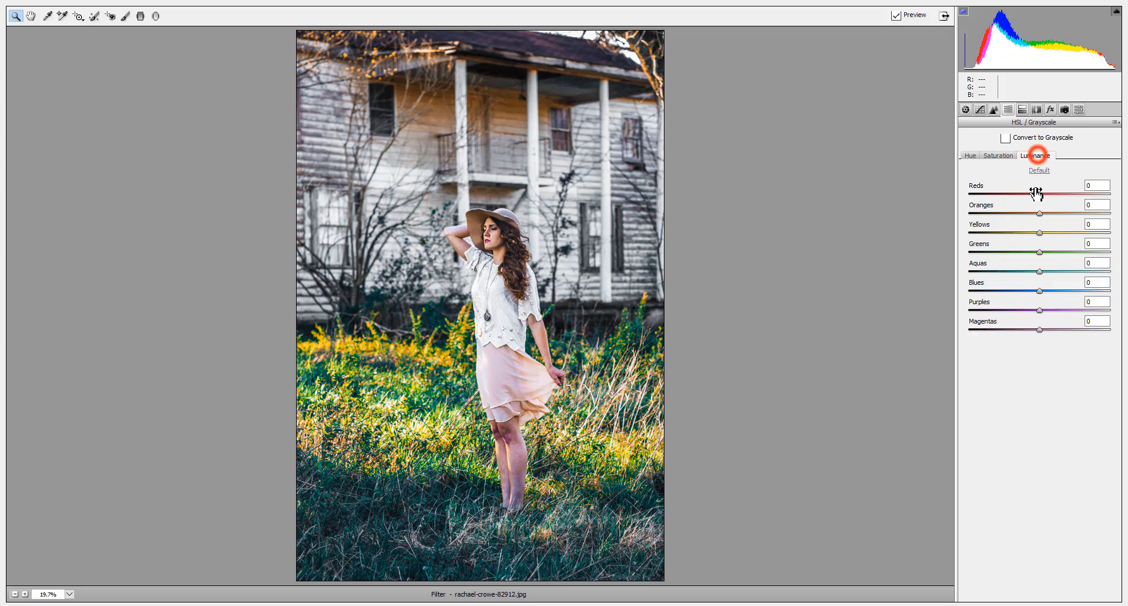
pyautogui.moveTo(1040, 213); pyautogui.dragTo(1040, 247)
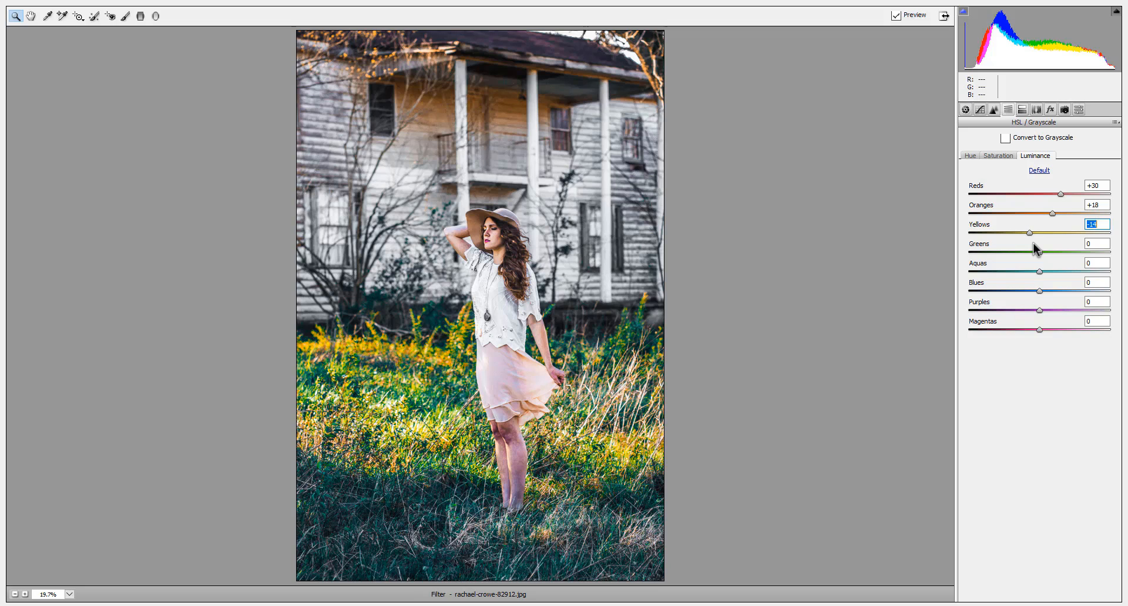
pyautogui.moveTo(1040, 253); pyautogui.dragTo(1090, 275)
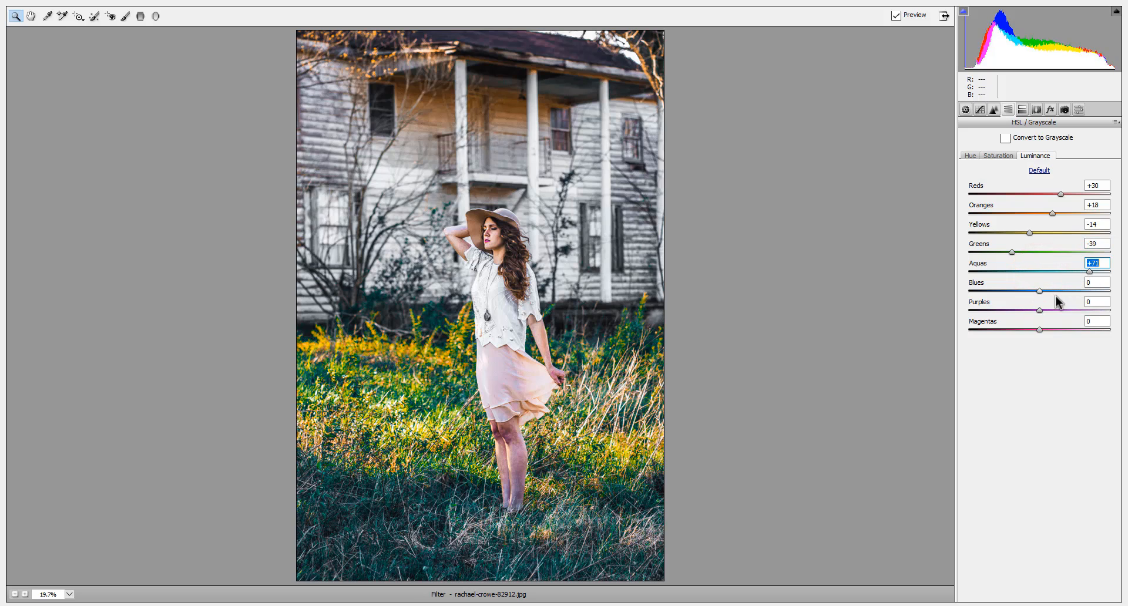
pyautogui.moveTo(1022, 294); pyautogui.dragTo(1059, 295)
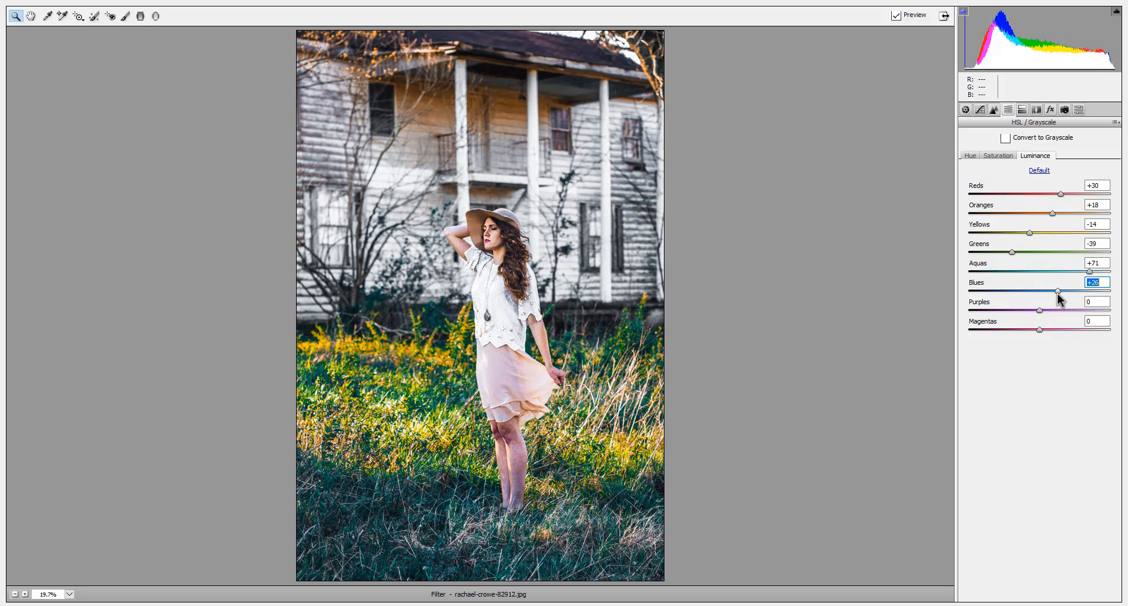
# Add a Highlight Priority post-crop vignette with Amount -42, Midpoint 43 and Roundness -55
pyautogui.click(1022, 110)
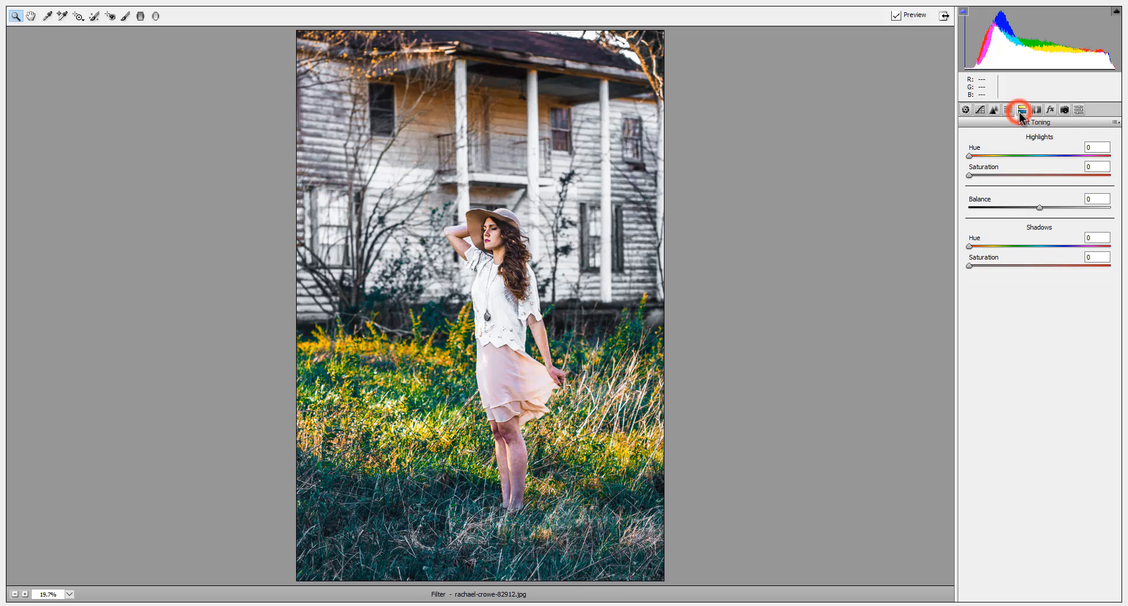
pyautogui.click(1050, 110)
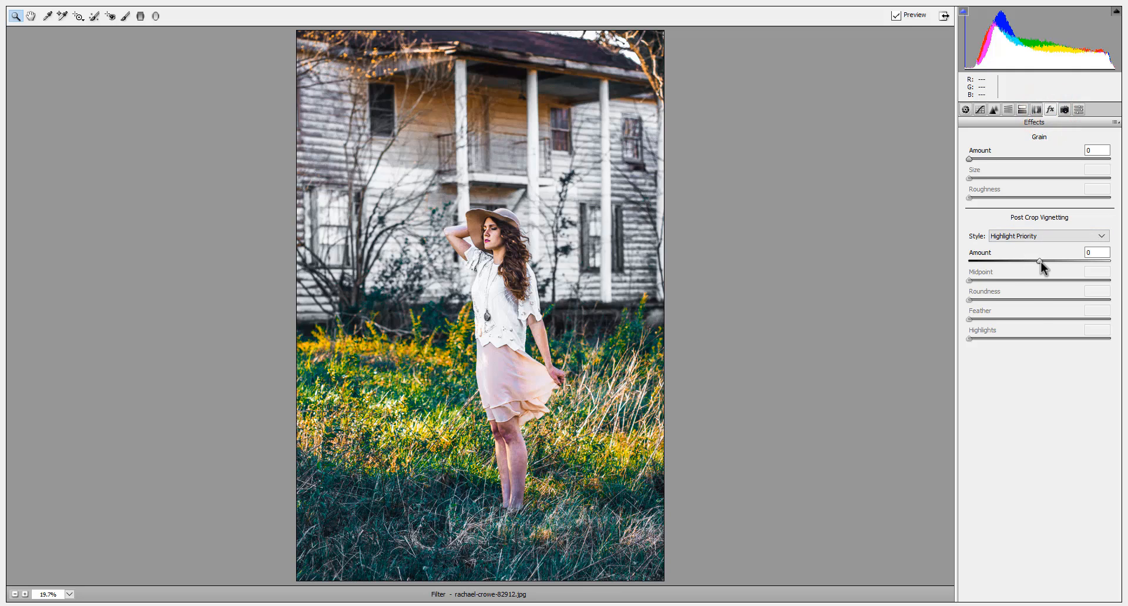
pyautogui.moveTo(1040, 261); pyautogui.dragTo(1033, 282)
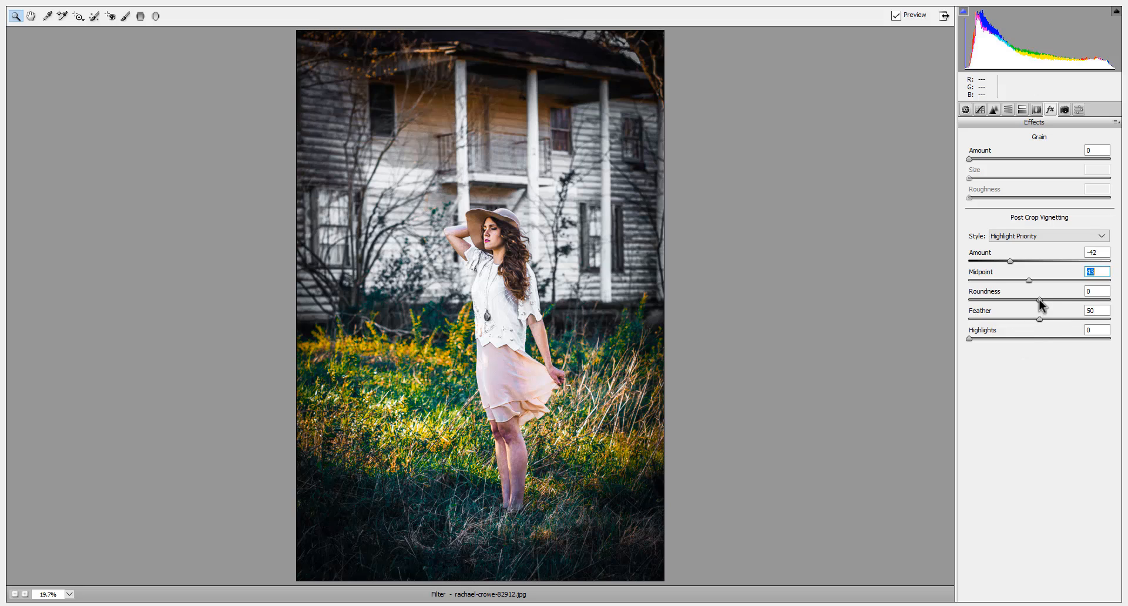
pyautogui.moveTo(1039, 300); pyautogui.dragTo(1002, 305)
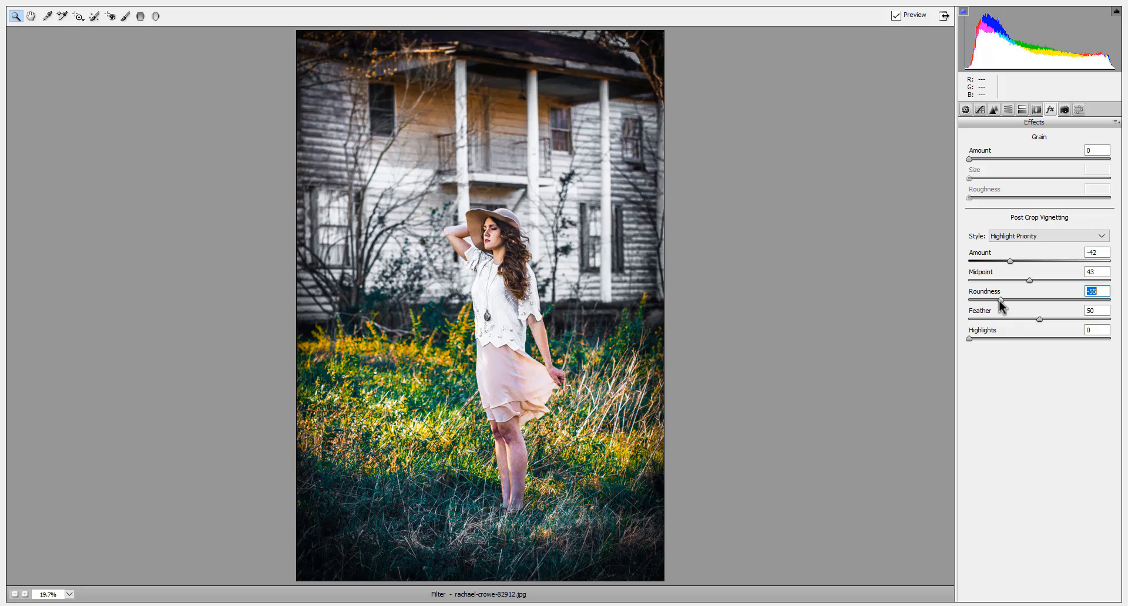
# Calibrate the primaries: Red Saturation +14, Green Hue +25 and Saturation -39, Blue Hue -13 and Saturation +13
pyautogui.click(1060, 110)
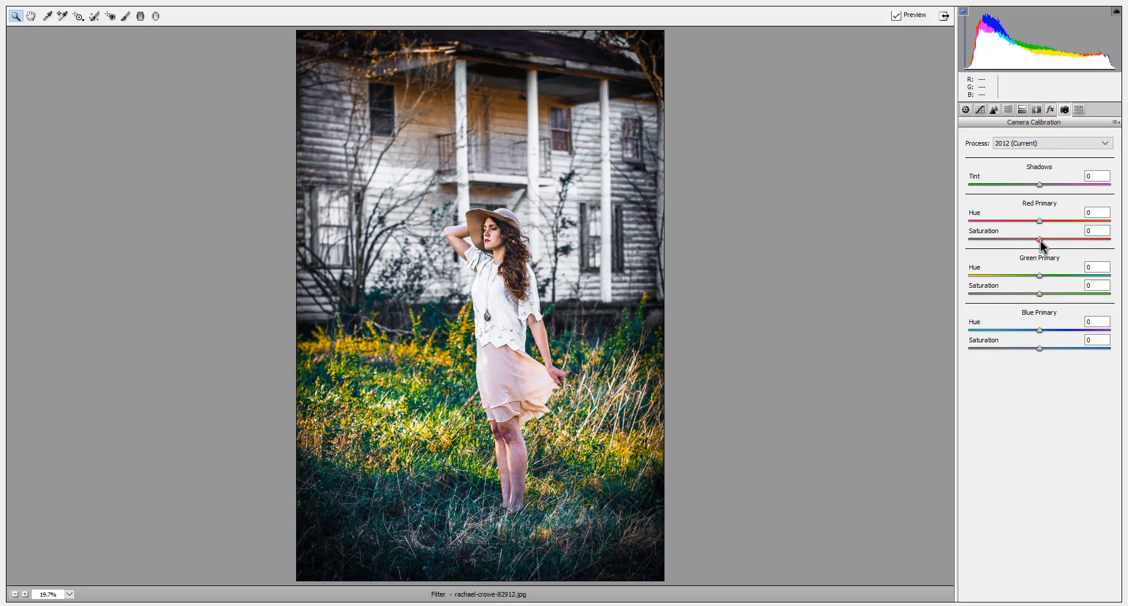
pyautogui.moveTo(1040, 243)
pyautogui.mouseDown()
pyautogui.moveTo(1060, 249)
pyautogui.moveTo(1025, 249)
pyautogui.moveTo(1052, 244)
pyautogui.mouseUp()
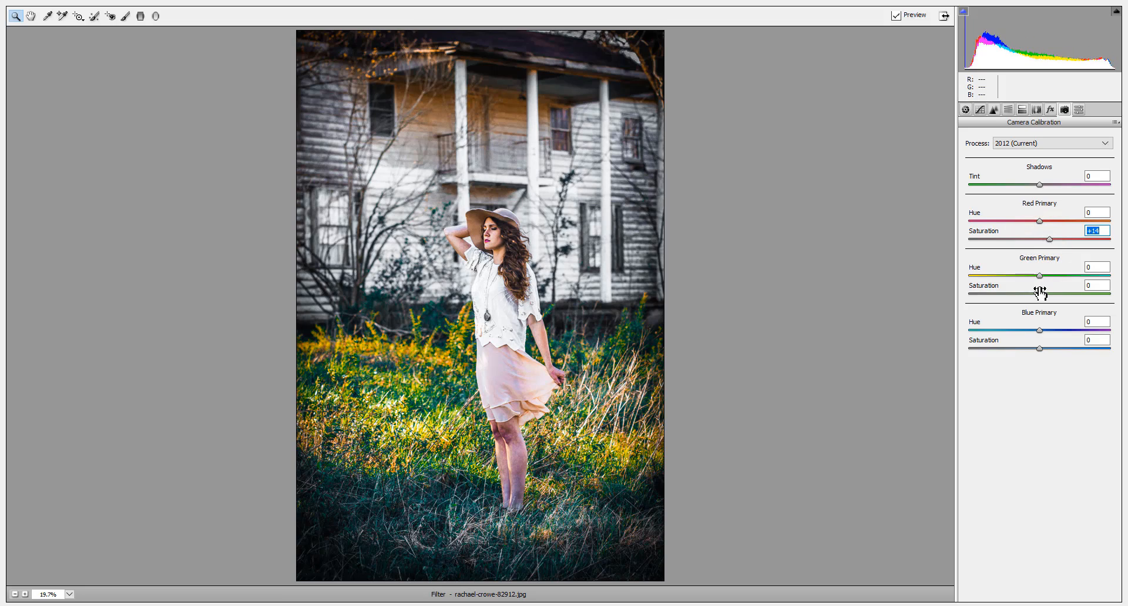
pyautogui.moveTo(1039, 281)
pyautogui.mouseDown()
pyautogui.moveTo(1019, 281)
pyautogui.moveTo(1059, 280)
pyautogui.mouseUp()
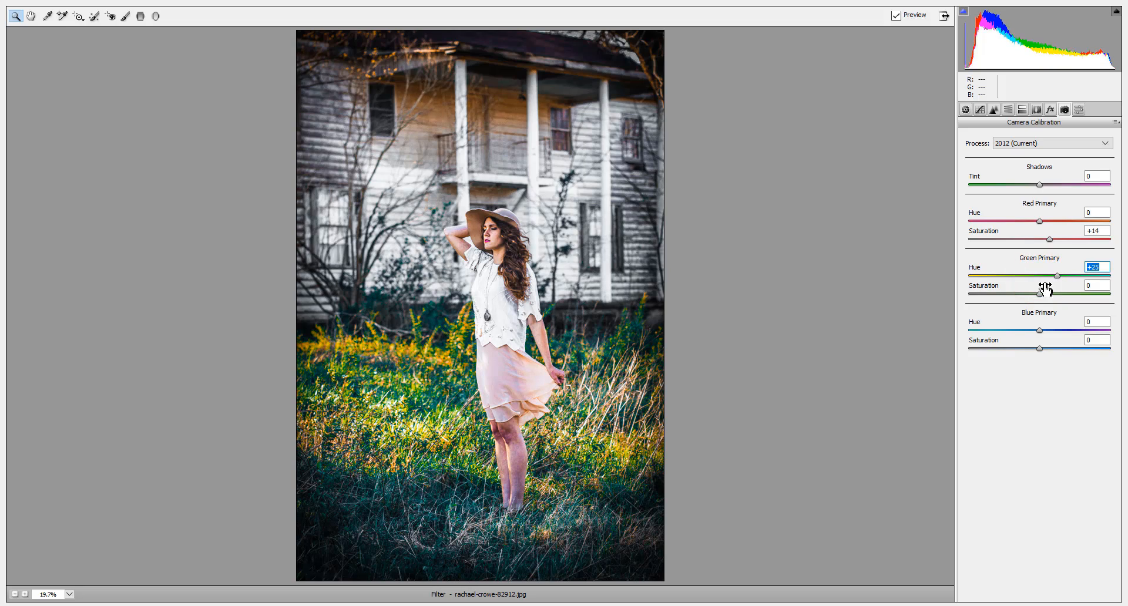
pyautogui.moveTo(1039, 294); pyautogui.dragTo(1011, 298)
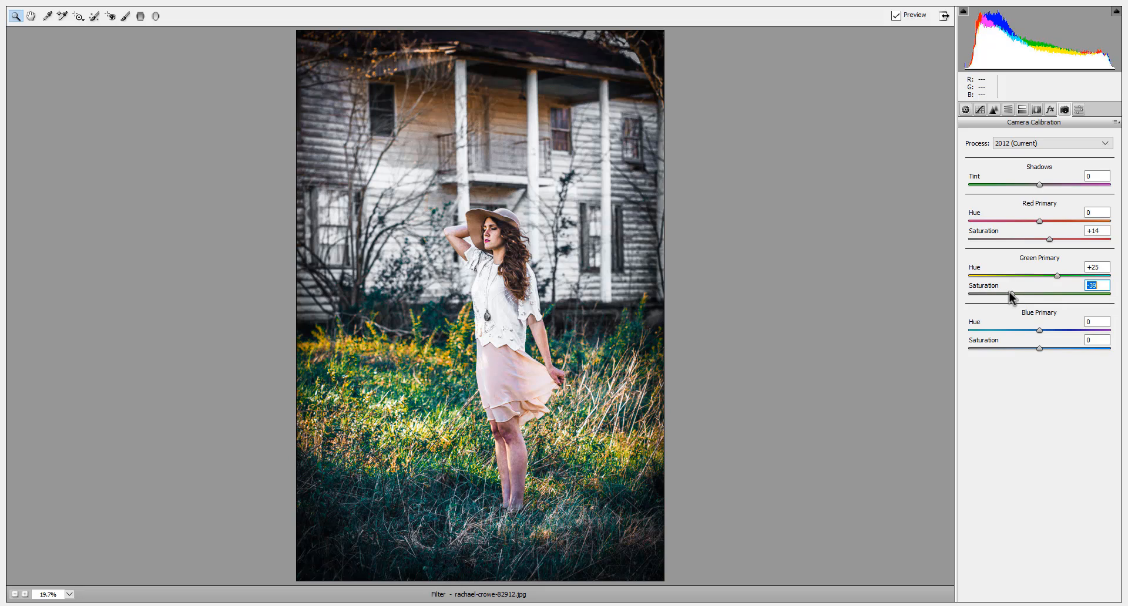
pyautogui.moveTo(1041, 335); pyautogui.dragTo(1053, 356)
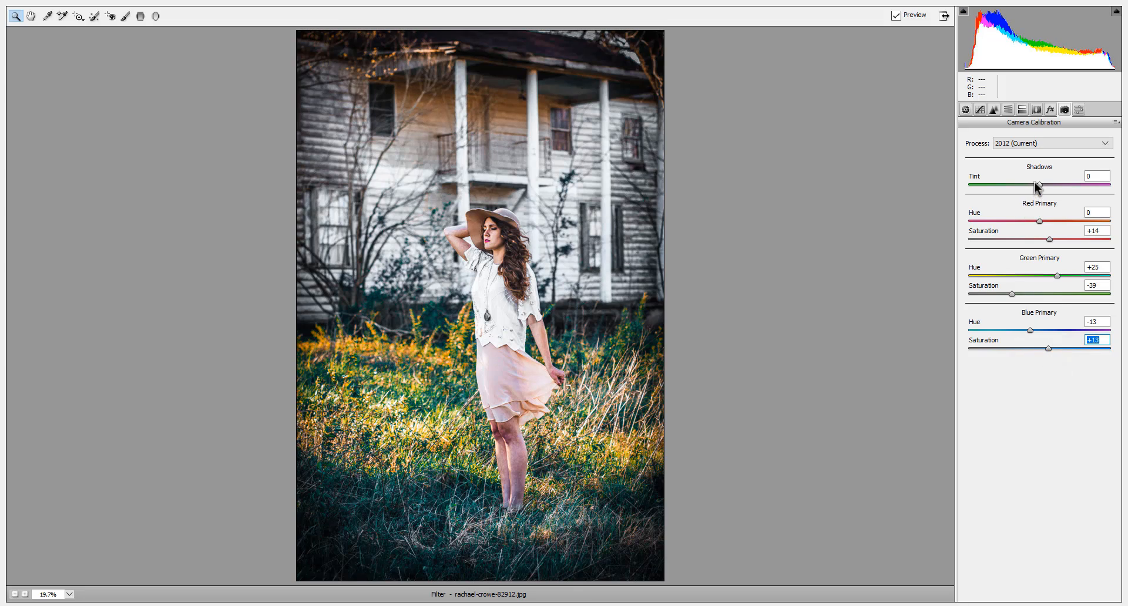
pyautogui.click(1079, 110)
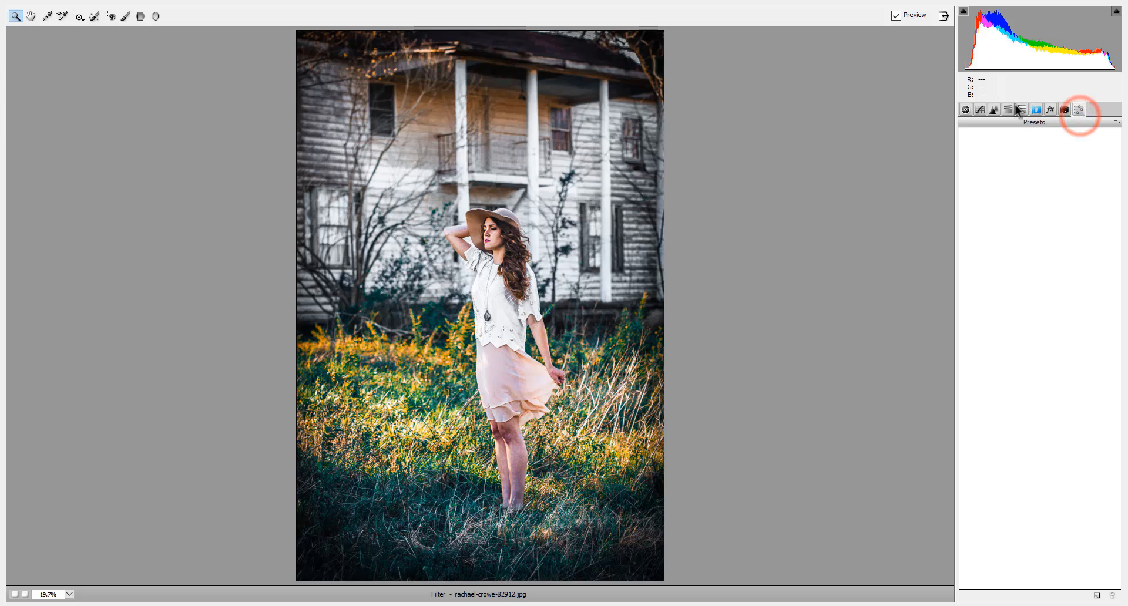
# Review the basic adjustments and apply the Camera Raw grade to the Background copy layer
pyautogui.click(966, 109)
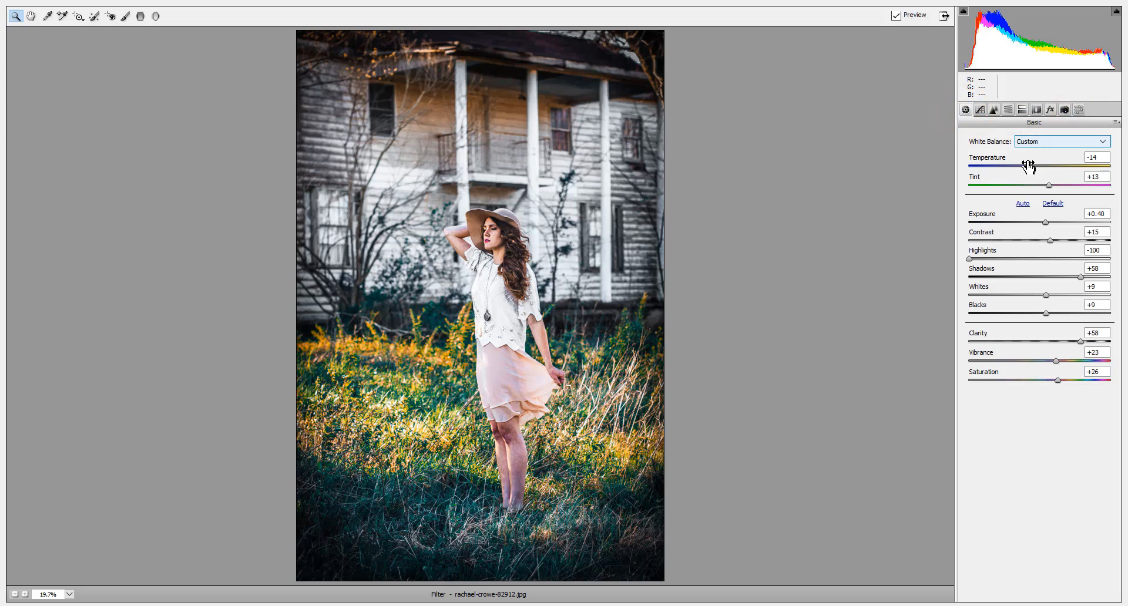
pyautogui.click(943, 16)
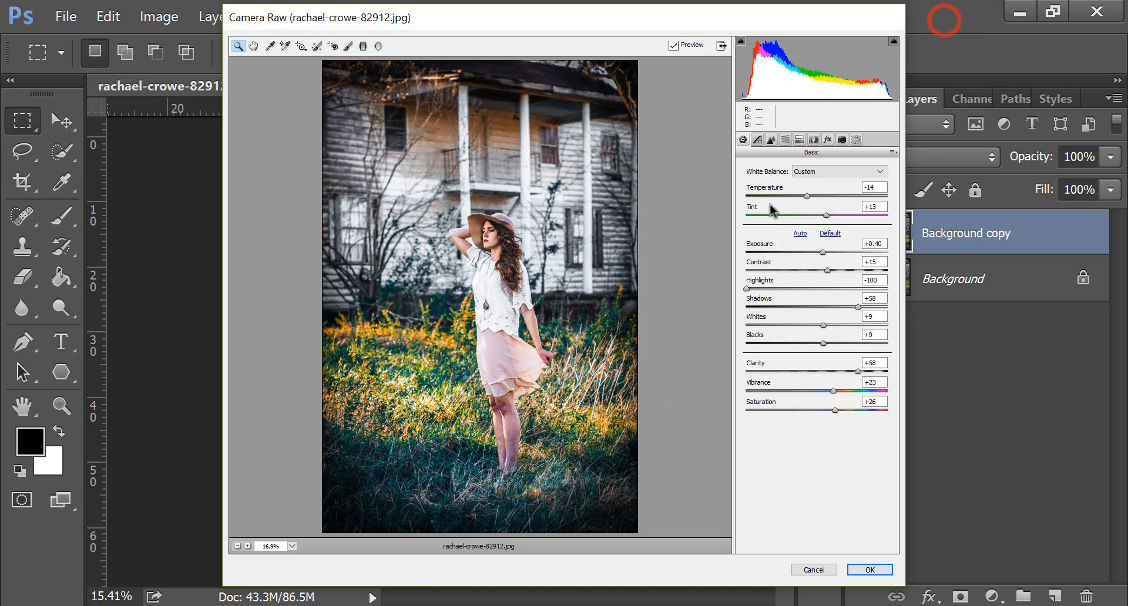
pyautogui.click(871, 570)
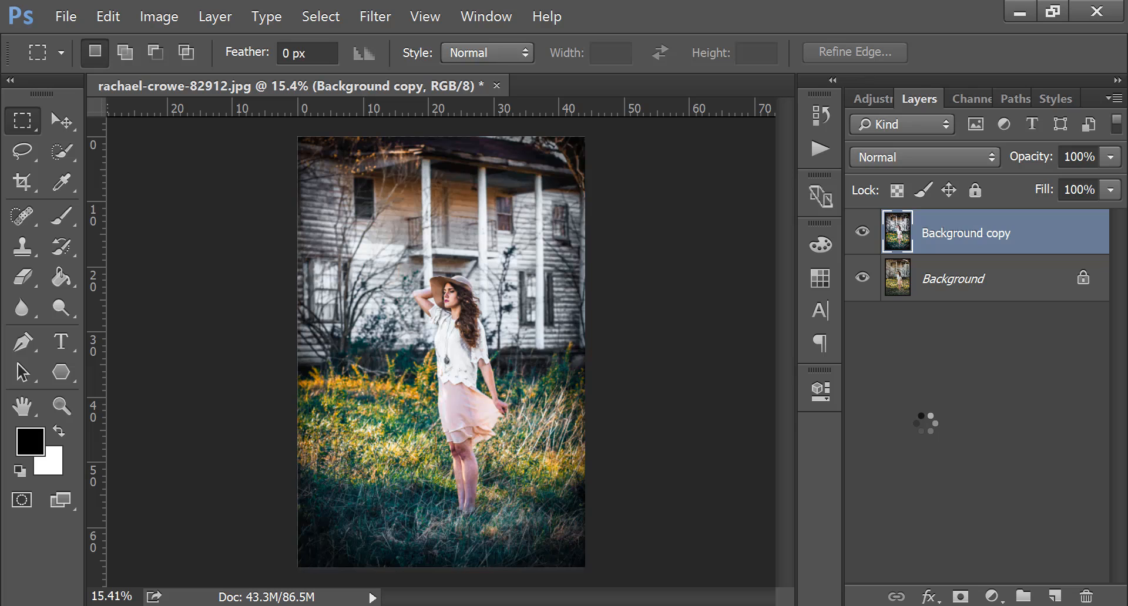
# Compare the photo before and after the grade by toggling the Background copy layer's visibility
pyautogui.click(862, 232)
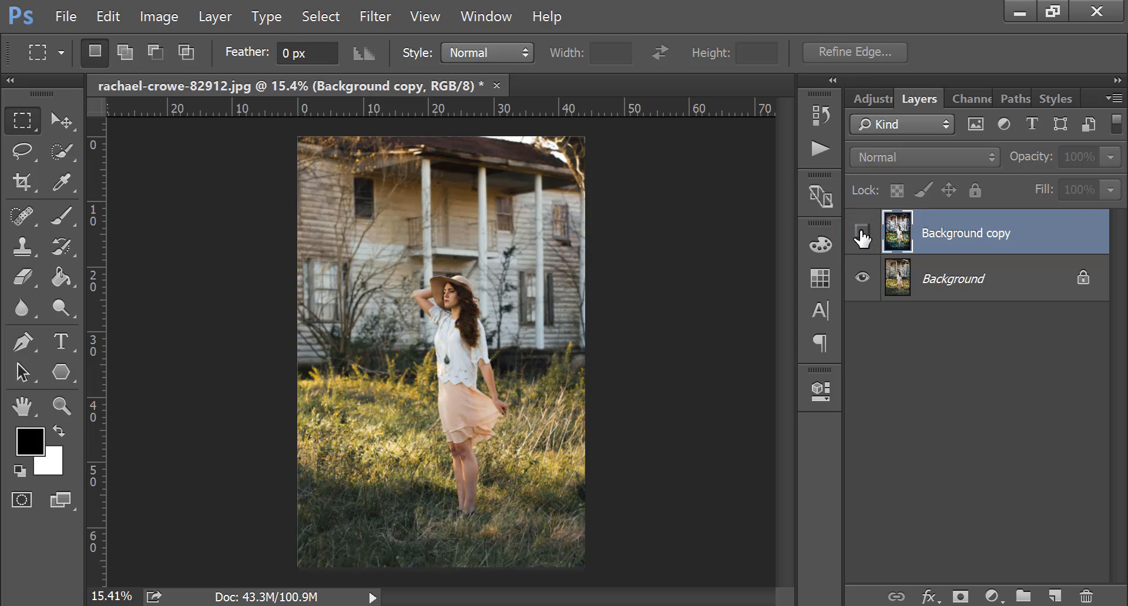
pyautogui.click(862, 232)
pyautogui.click(862, 232)
pyautogui.click(862, 233)
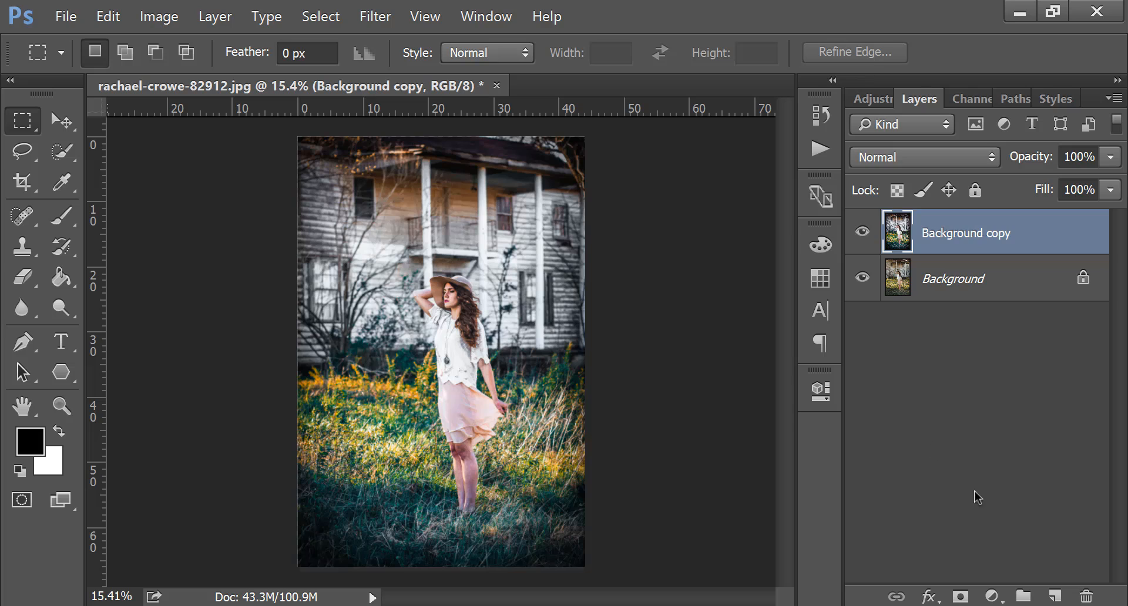
# Add a Levels adjustment layer that slightly darkens the midtones and lowers the white input level to brighten the highlights
pyautogui.click(993, 595)
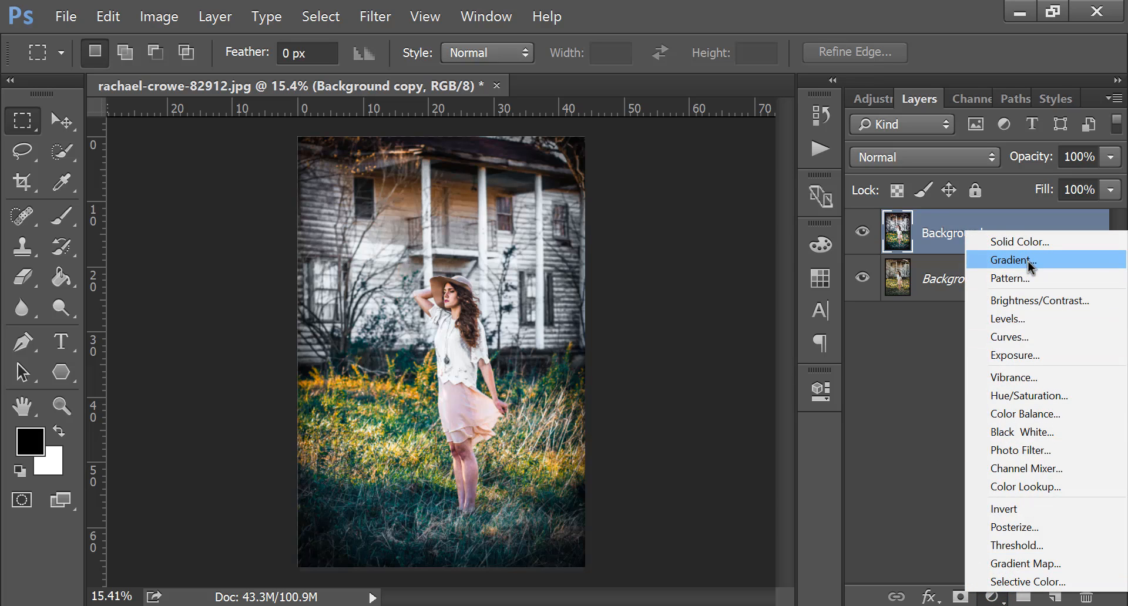
pyautogui.click(1039, 317)
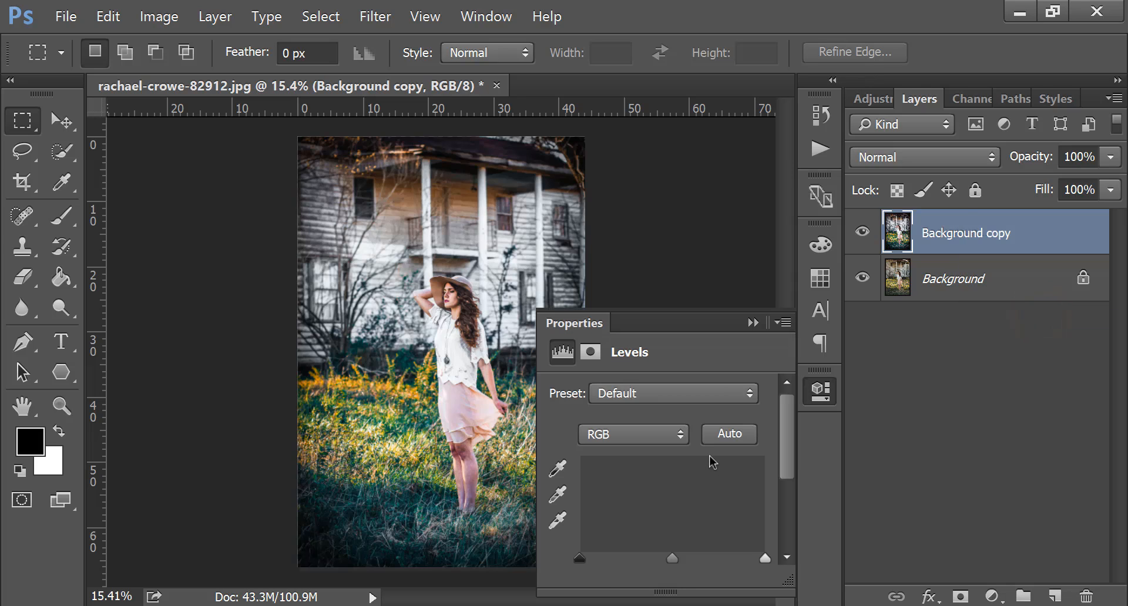
pyautogui.moveTo(672, 545); pyautogui.dragTo(682, 547)
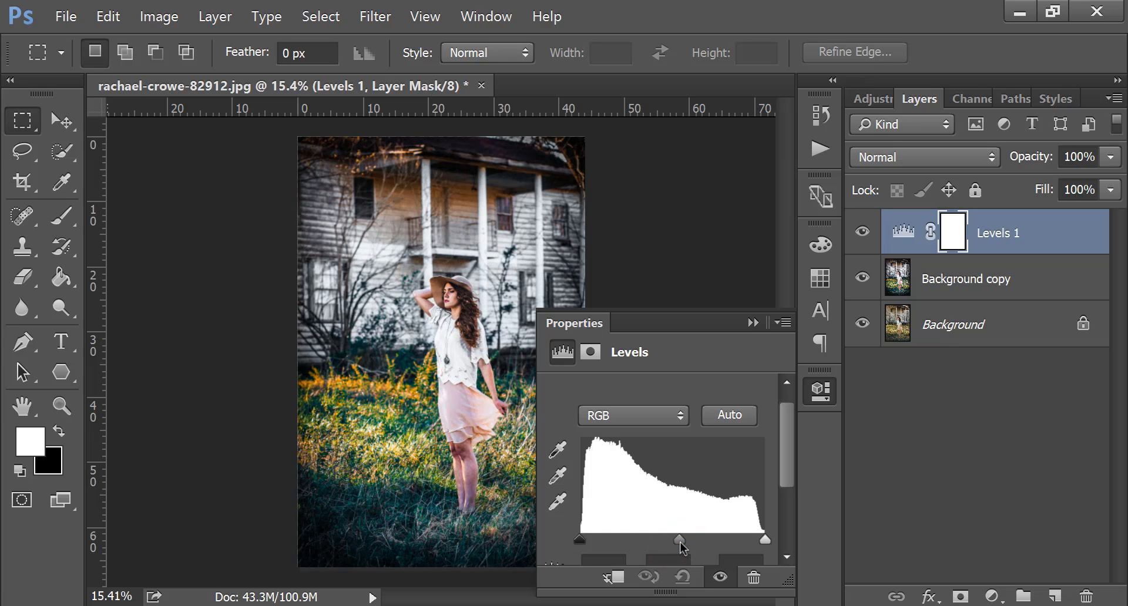
pyautogui.click(581, 539)
pyautogui.moveTo(765, 542); pyautogui.dragTo(750, 544)
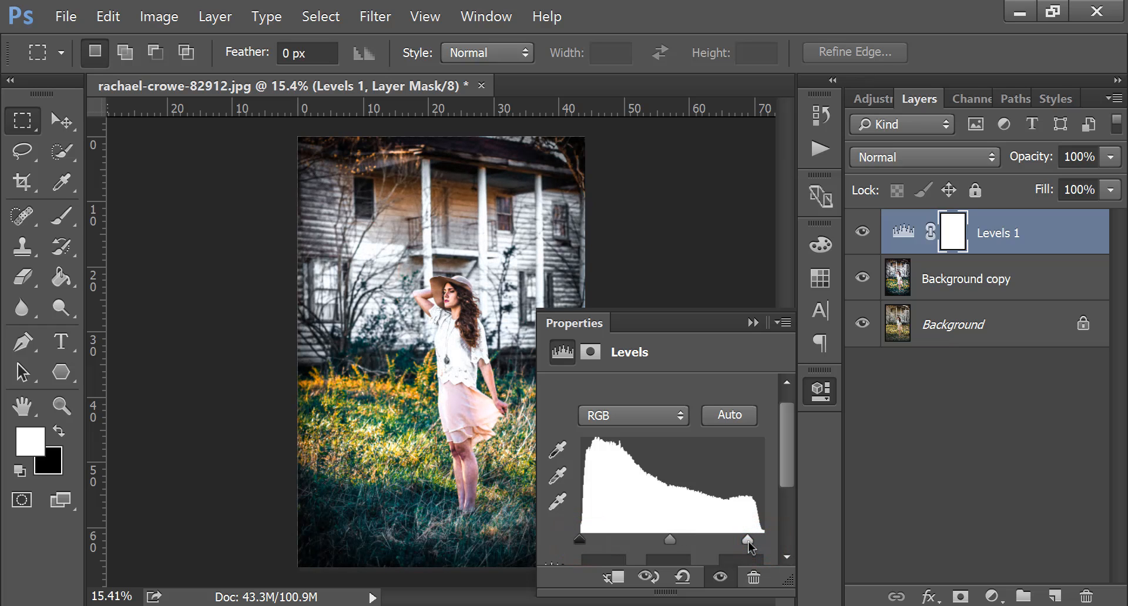
pyautogui.click(752, 324)
# Add a Brightness/Contrast adjustment layer with Brightness 37 and Contrast -21, and invert its mask to black
pyautogui.click(987, 597)
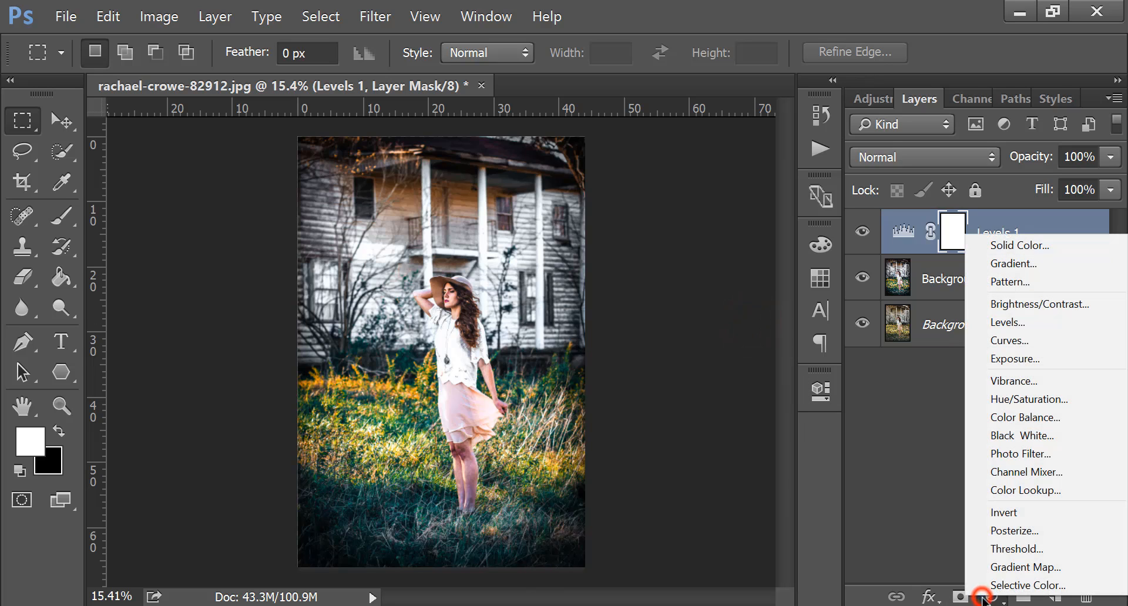
pyautogui.click(1012, 309)
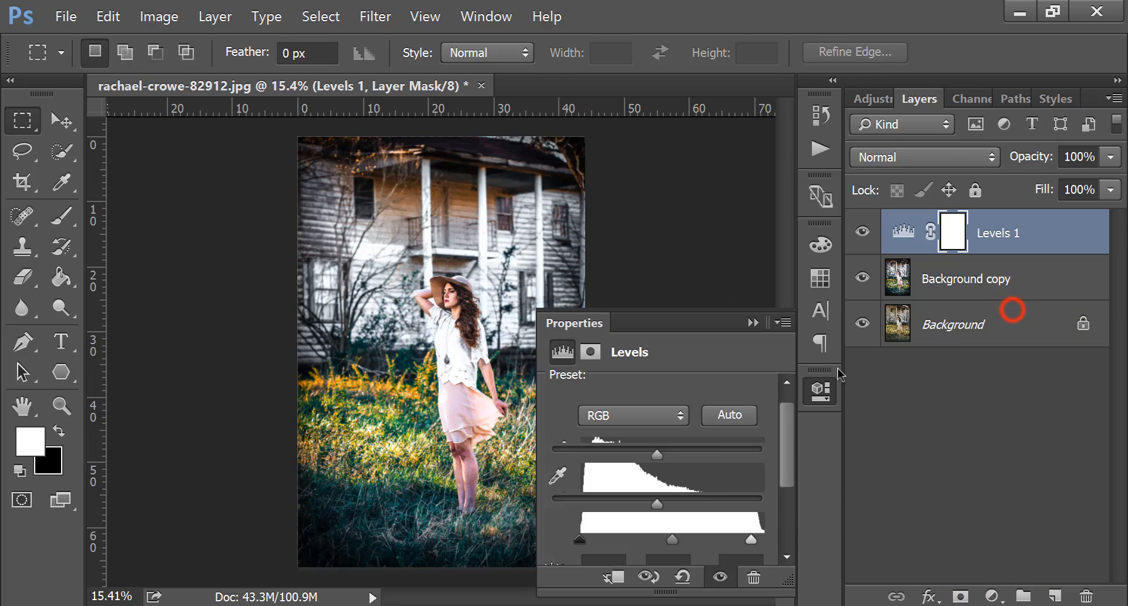
pyautogui.moveTo(660, 509); pyautogui.dragTo(615, 510)
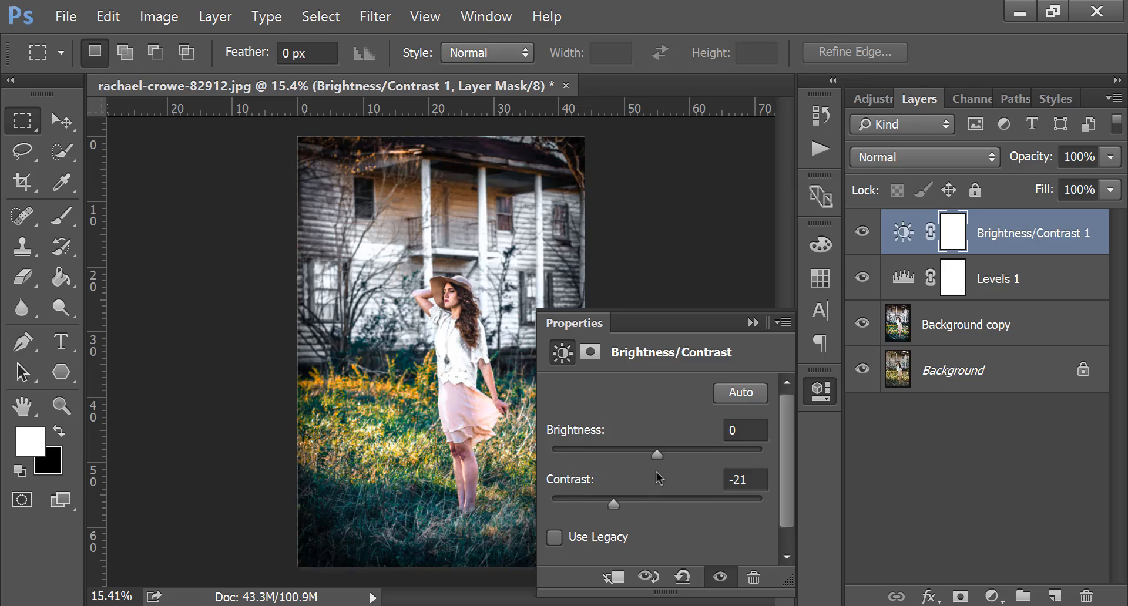
pyautogui.moveTo(659, 464); pyautogui.dragTo(685, 465)
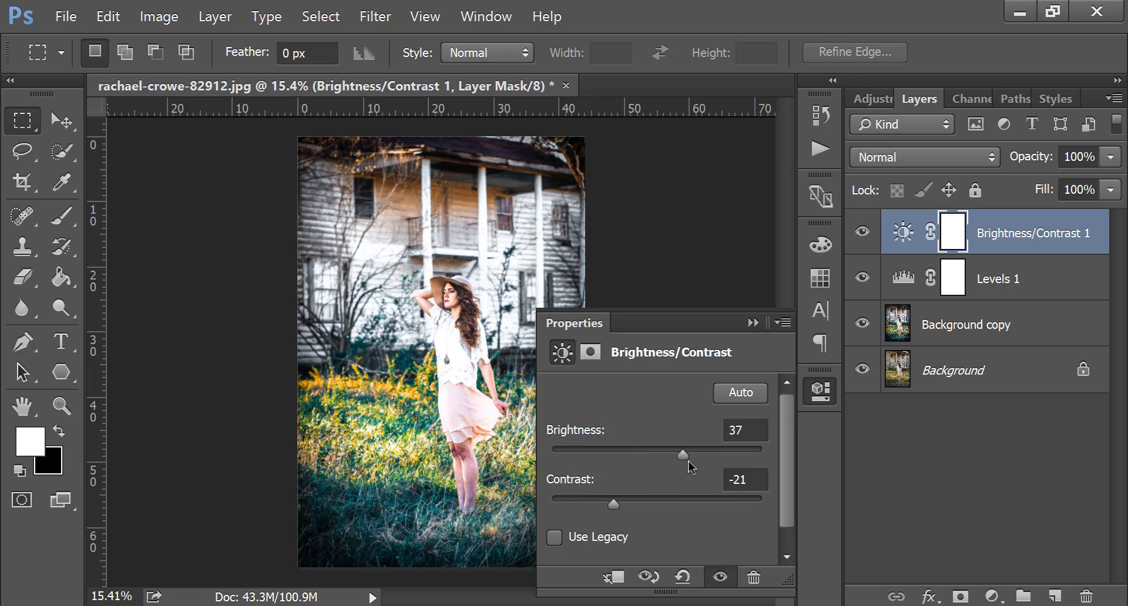
pyautogui.hotkey('ctrl', 'i')
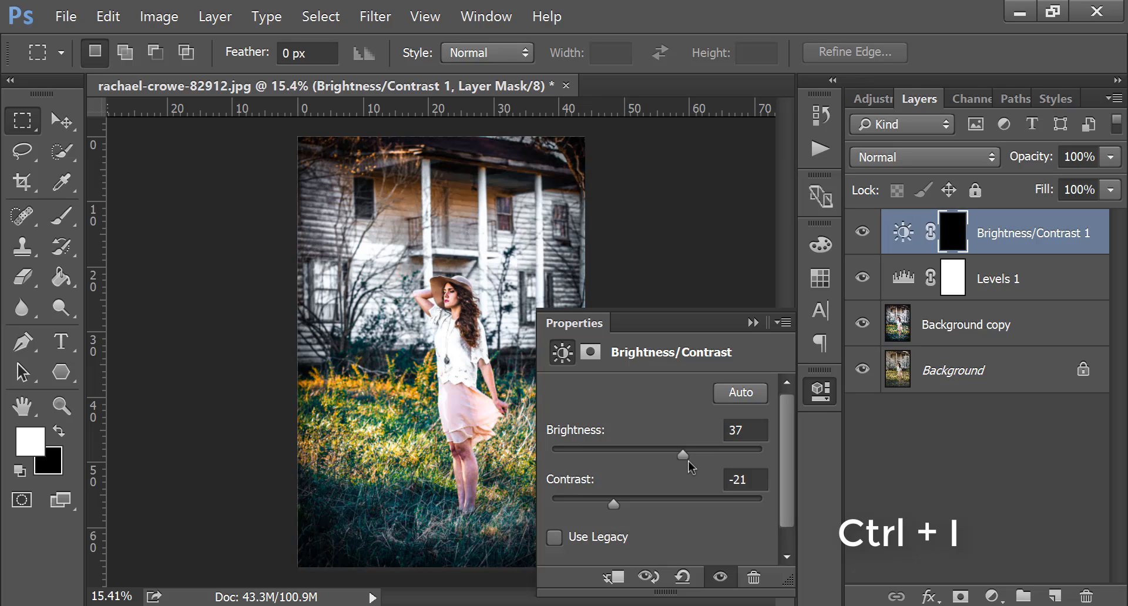
pyautogui.click(751, 324)
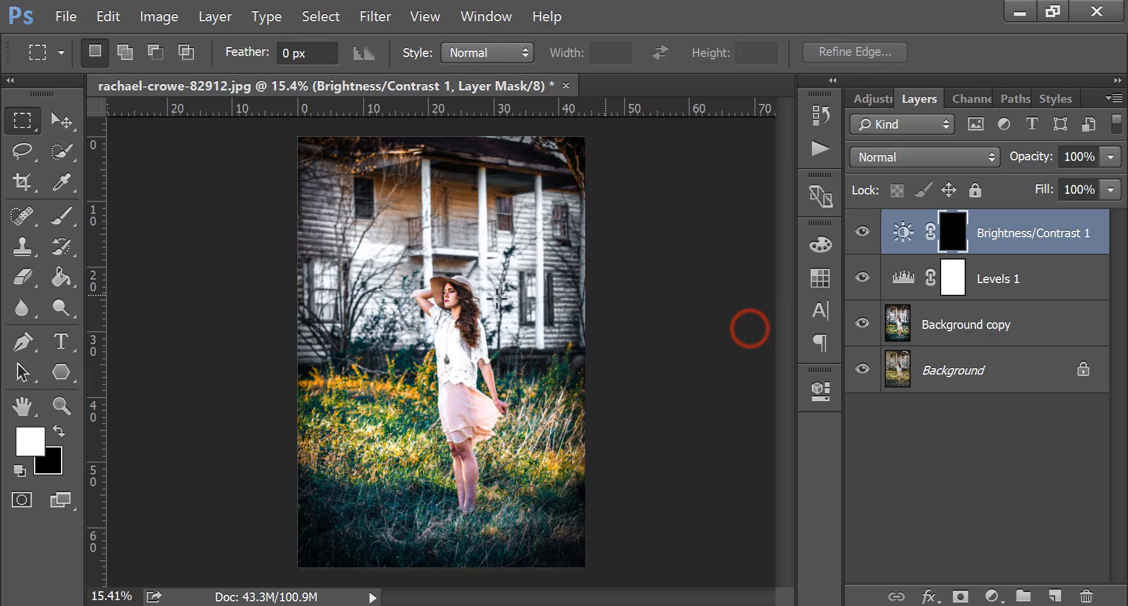
# Paint the woman's raised arm into the Brightness/Contrast mask with a soft white 125 px brush at 37% opacity
pyautogui.click(61, 216)
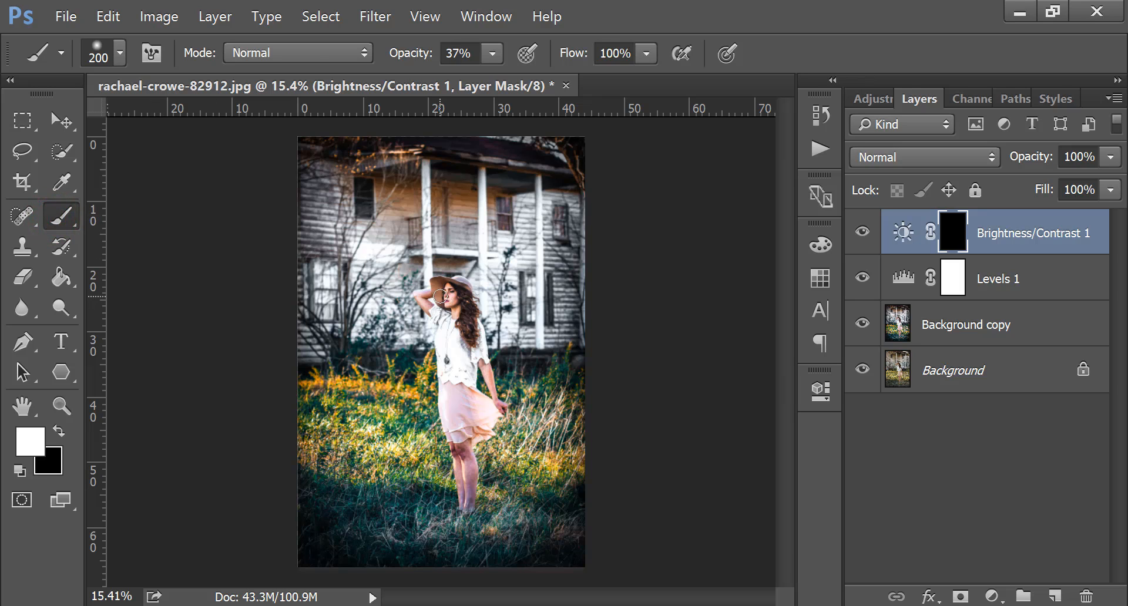
pyautogui.scroll(4, 441, 293)
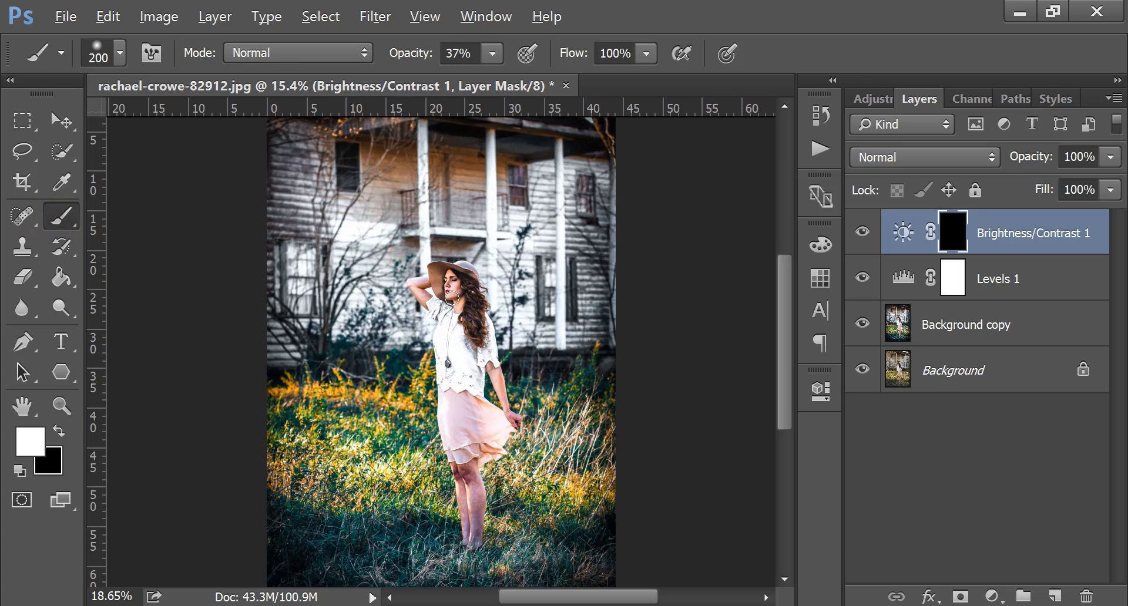
pyautogui.scroll(1, 460, 287)
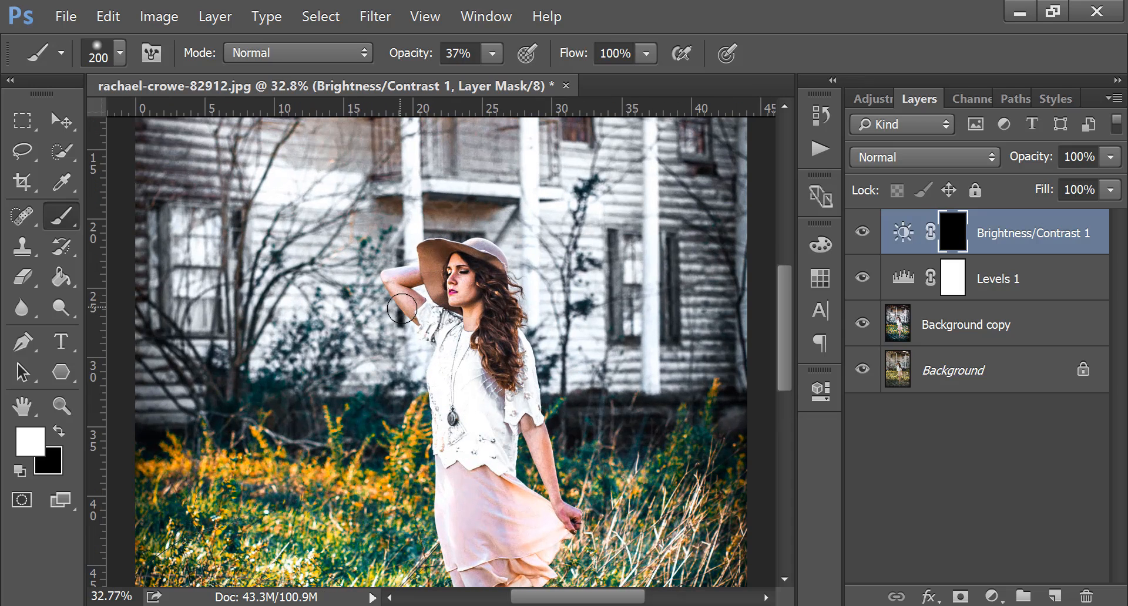
pyautogui.press('[')
pyautogui.press('[')
pyautogui.press('[')
pyautogui.moveTo(413, 304)
pyautogui.mouseDown()
pyautogui.moveTo(399, 281)
pyautogui.moveTo(364, 270)
pyautogui.moveTo(430, 276)
pyautogui.mouseUp()
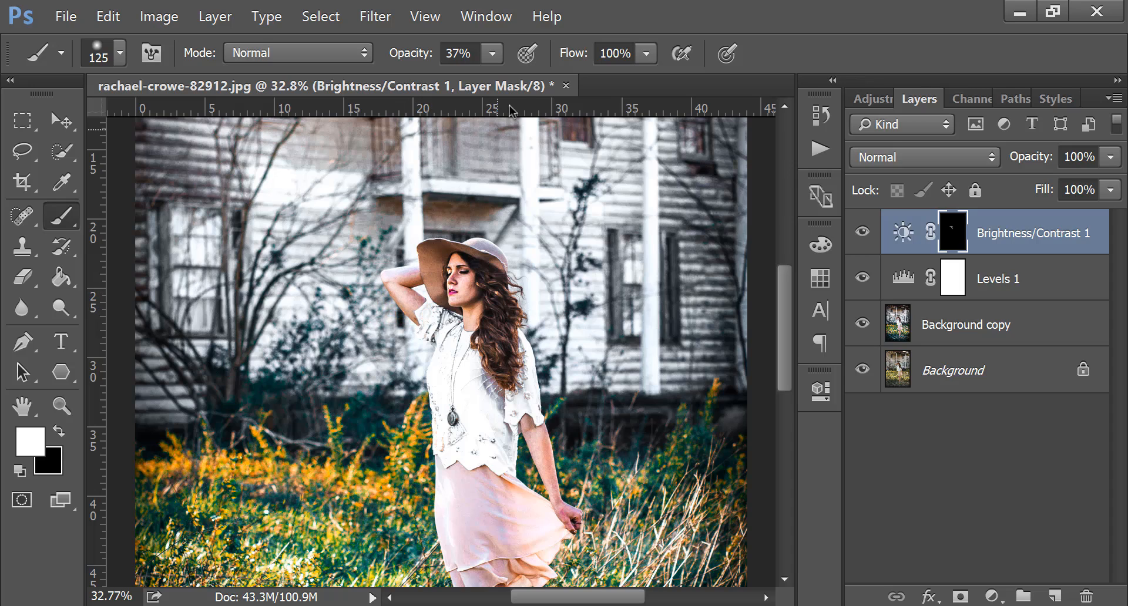
# Set the brush opacity to 47% and paint over the raised arm, face and lowered arm on the Brightness/Contrast mask
pyautogui.click(494, 59)
pyautogui.click(504, 84)
pyautogui.click(397, 284)
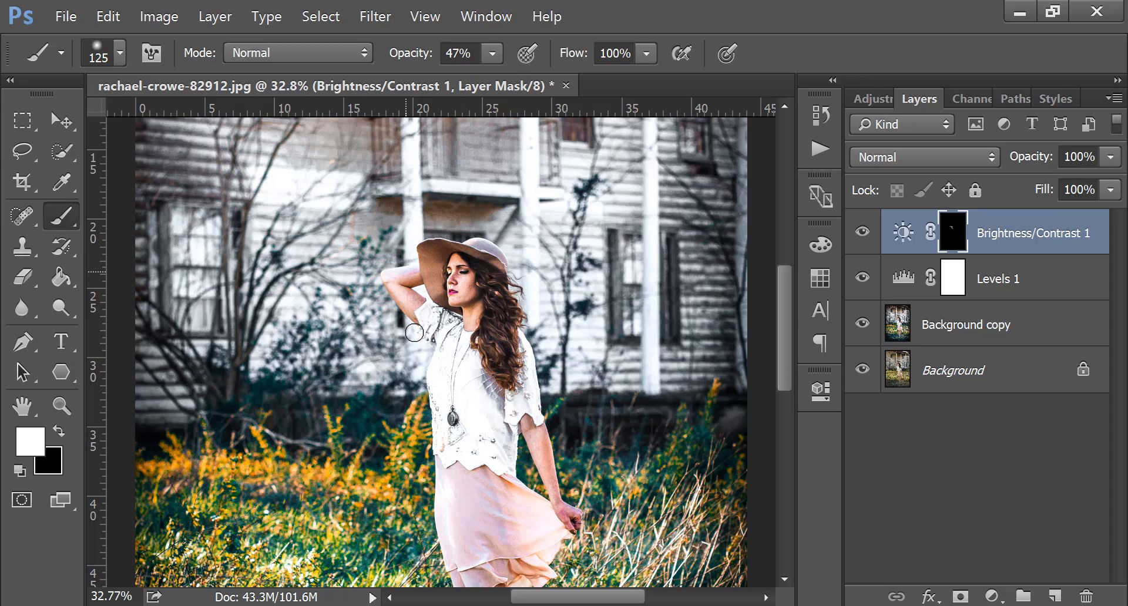
pyautogui.click(459, 269)
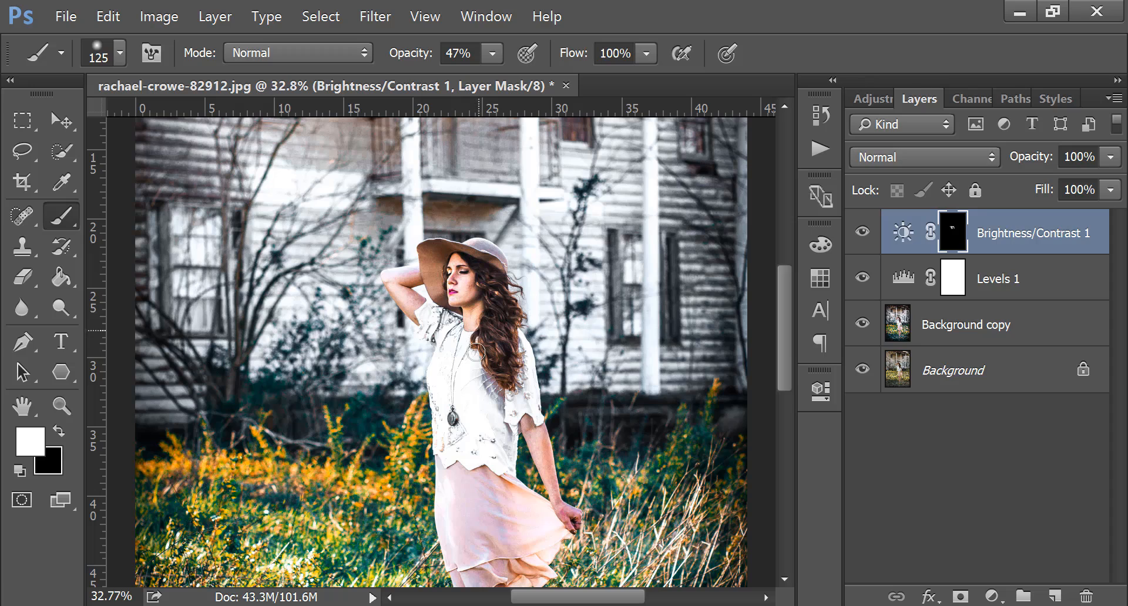
pyautogui.click(536, 430)
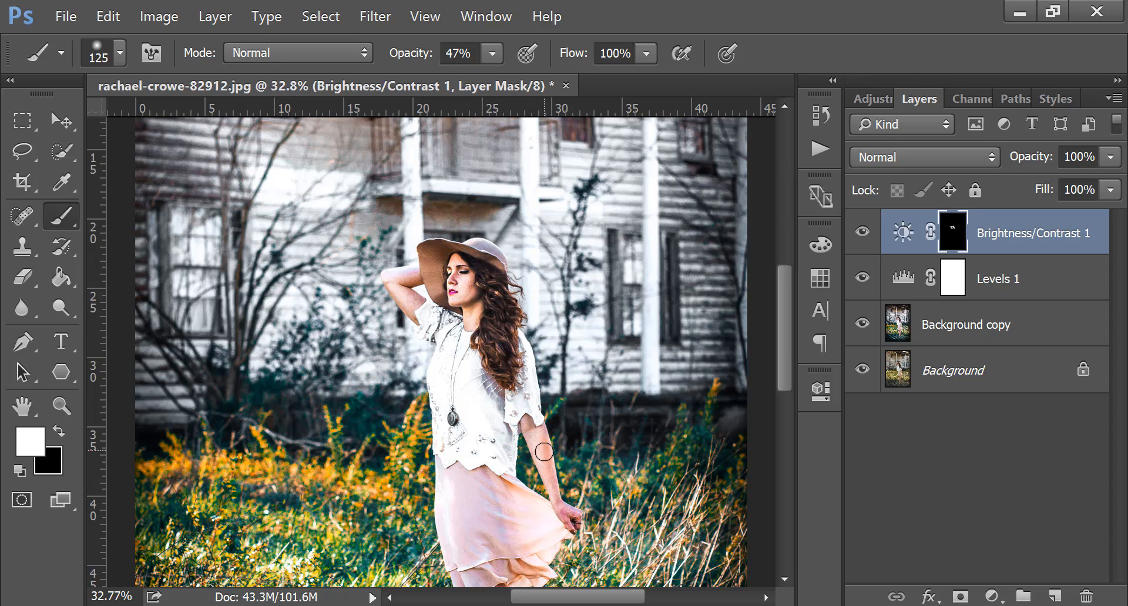
# Brighten both of the woman's legs from the knees to the feet by painting white on the Brightness/Contrast mask
pyautogui.scroll(-5, 544, 452)
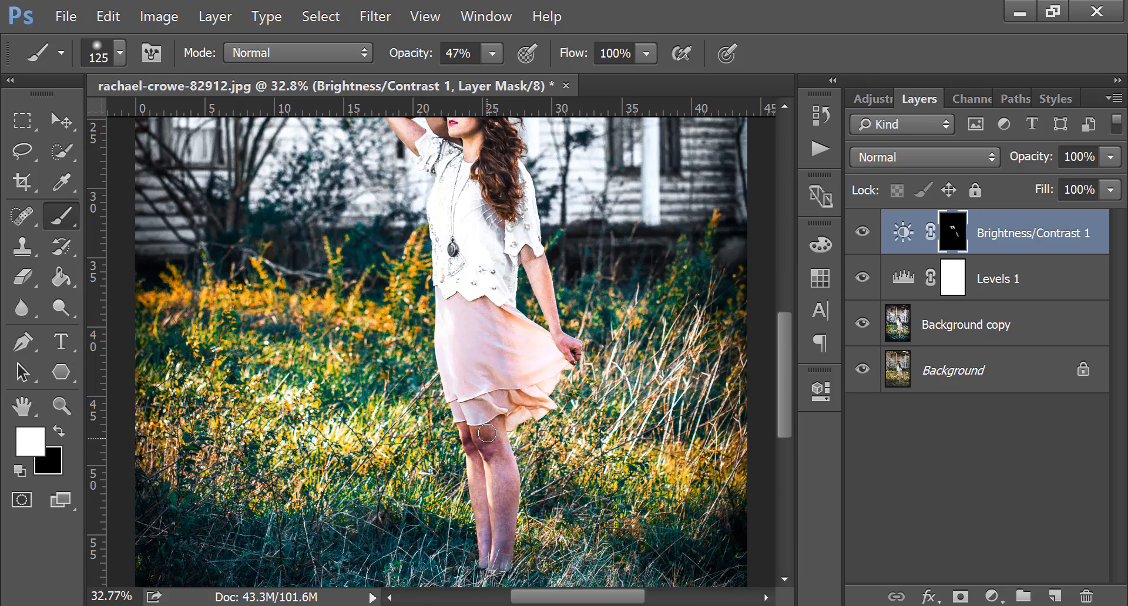
pyautogui.moveTo(487, 433)
pyautogui.mouseDown()
pyautogui.moveTo(506, 520)
pyautogui.moveTo(478, 425)
pyautogui.moveTo(497, 552)
pyautogui.moveTo(510, 524)
pyautogui.mouseUp()
pyautogui.moveTo(507, 476)
pyautogui.mouseDown()
pyautogui.moveTo(477, 465)
pyautogui.moveTo(474, 436)
pyautogui.moveTo(486, 449)
pyautogui.moveTo(495, 573)
pyautogui.mouseUp()
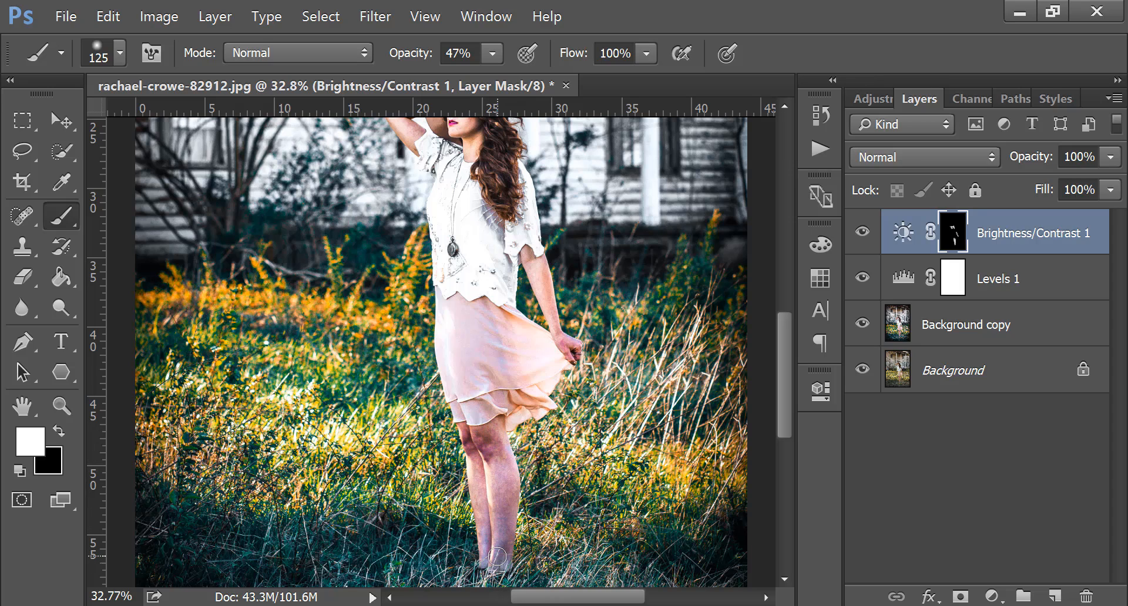
pyautogui.moveTo(488, 446)
pyautogui.mouseDown()
pyautogui.moveTo(495, 467)
pyautogui.moveTo(470, 473)
pyautogui.moveTo(482, 569)
pyautogui.moveTo(505, 569)
pyautogui.mouseUp()
pyautogui.scroll(-3, 544, 490)
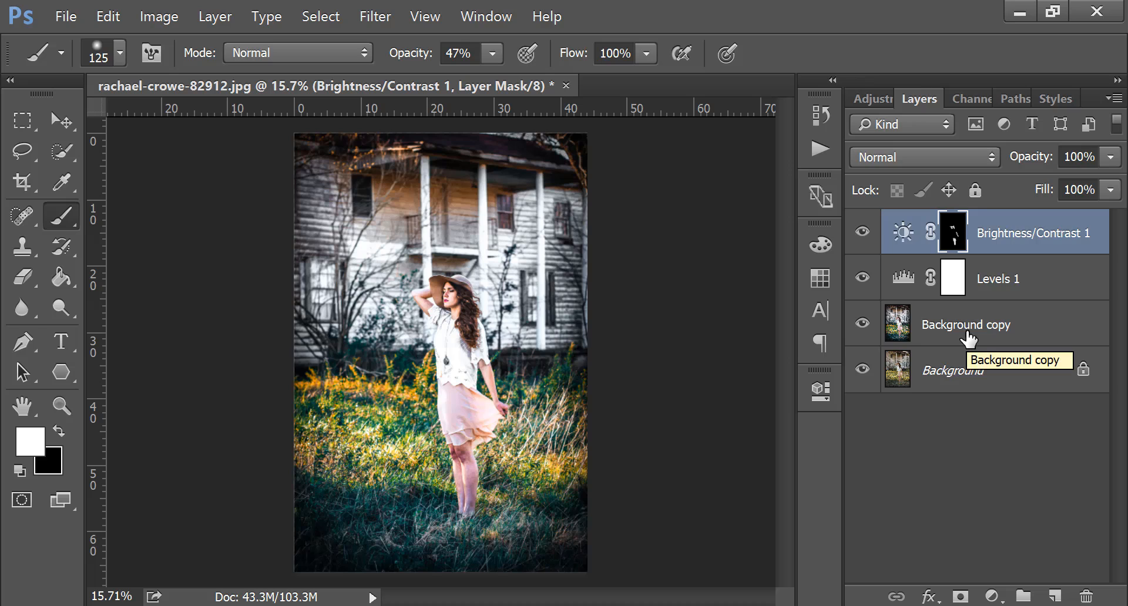
# Group the Background copy and both adjustment layers, and stamp all visible layers into a new layer on top
pyautogui.keyDown('shift'); pyautogui.click(964, 327); pyautogui.keyUp('shift')
pyautogui.moveTo(962, 326); pyautogui.dragTo(1023, 595)
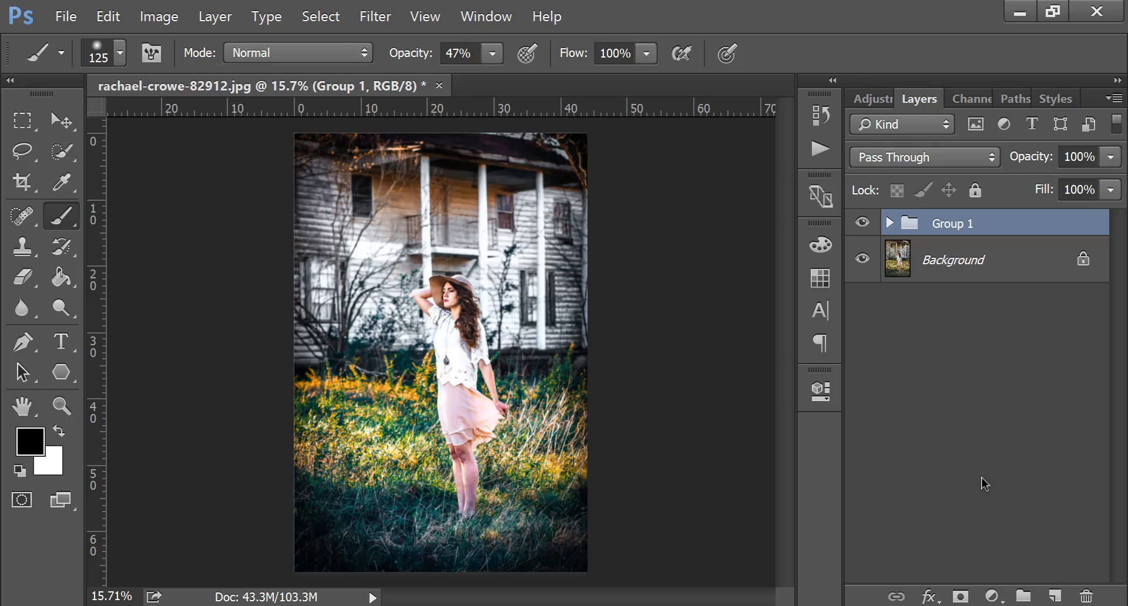
pyautogui.hotkey('ctrl', 'shift', 'alt', 'e')
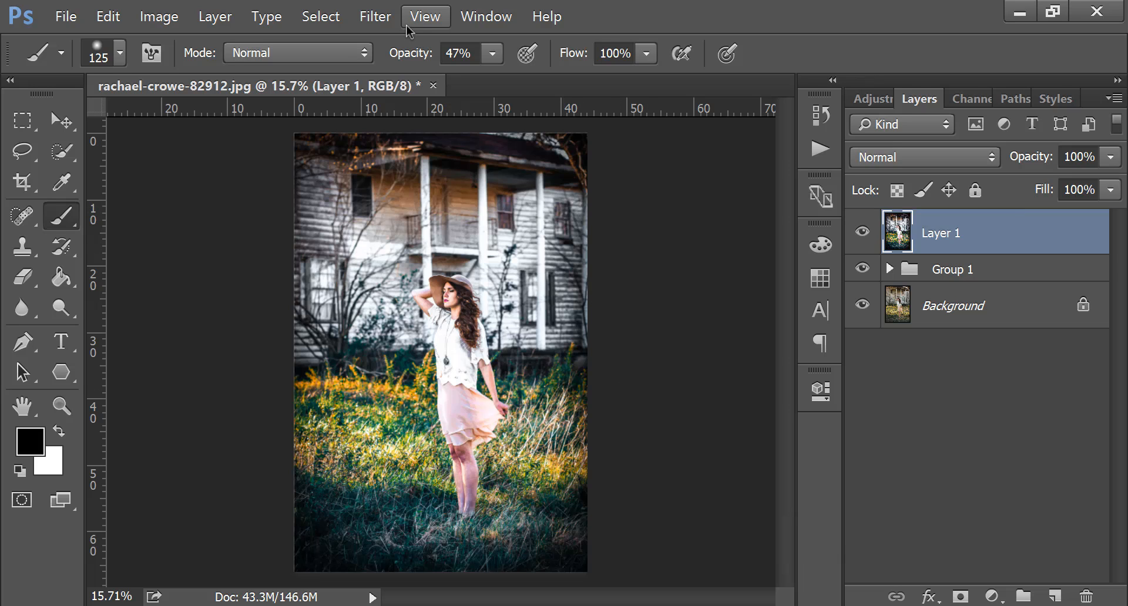
# Apply the Color Efex Pro 4 Cross Processing filter to the stamped layer with method T04 and a slightly increased Strength
pyautogui.click(375, 17)
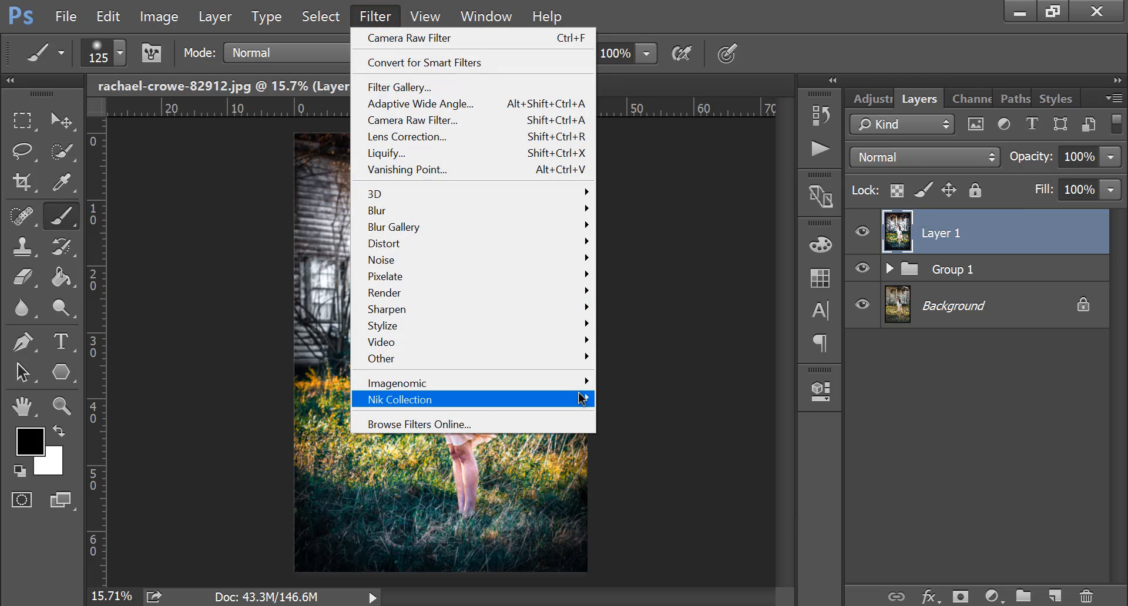
pyautogui.moveTo(581, 399)
pyautogui.click(611, 416)
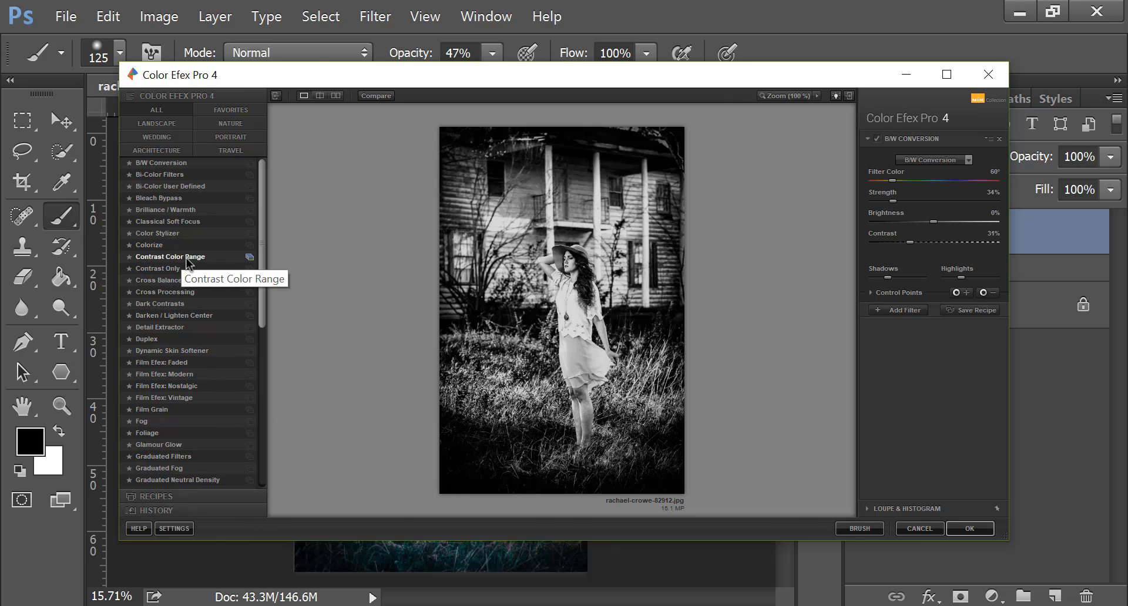
pyautogui.click(189, 291)
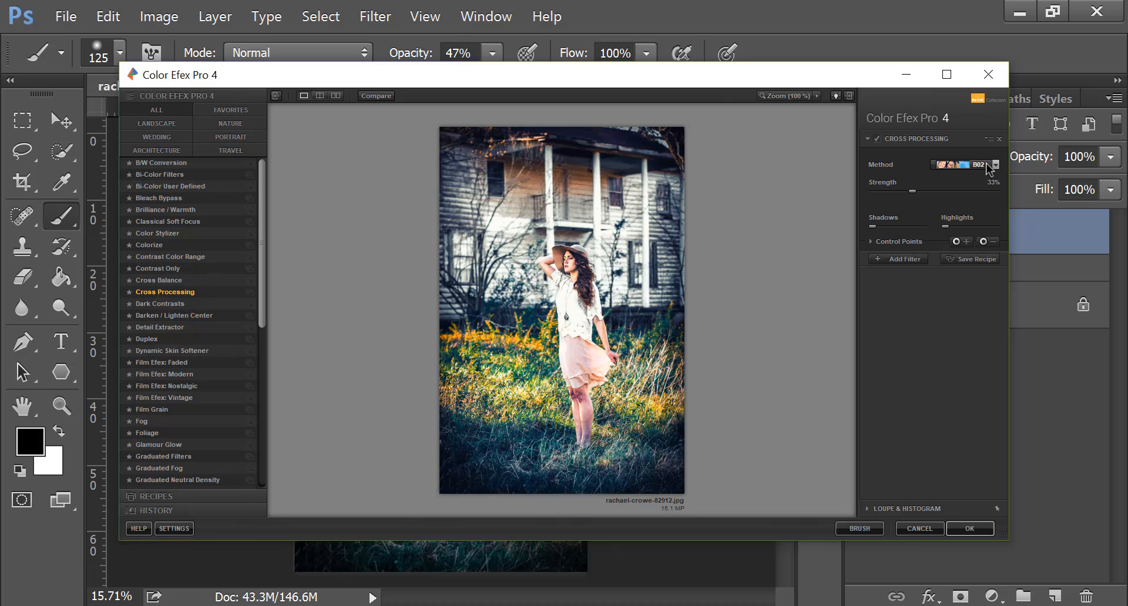
pyautogui.click(994, 165)
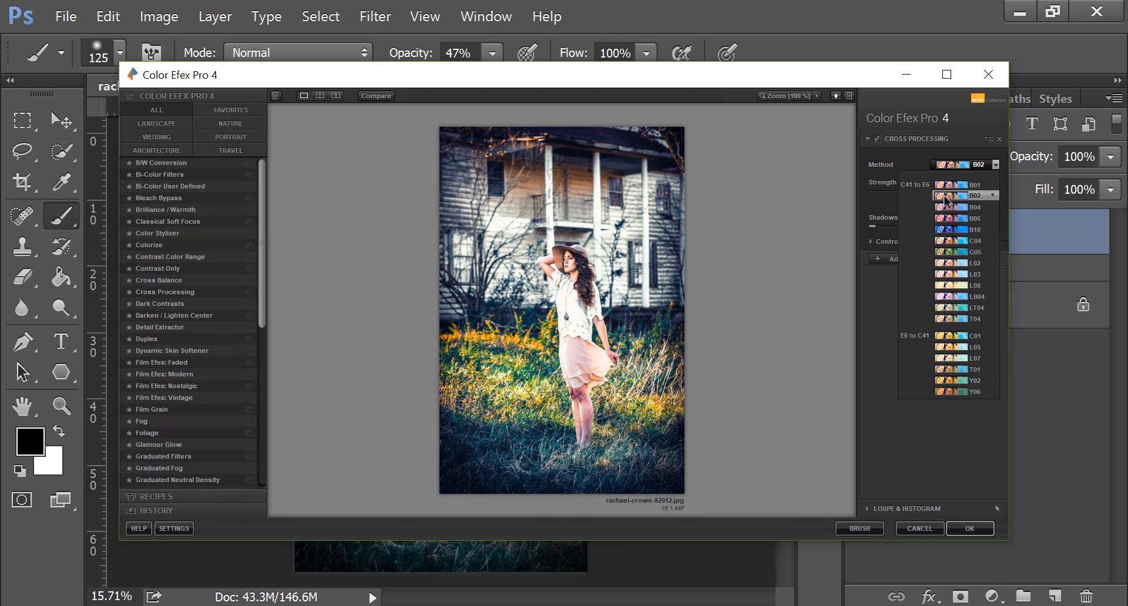
pyautogui.click(977, 320)
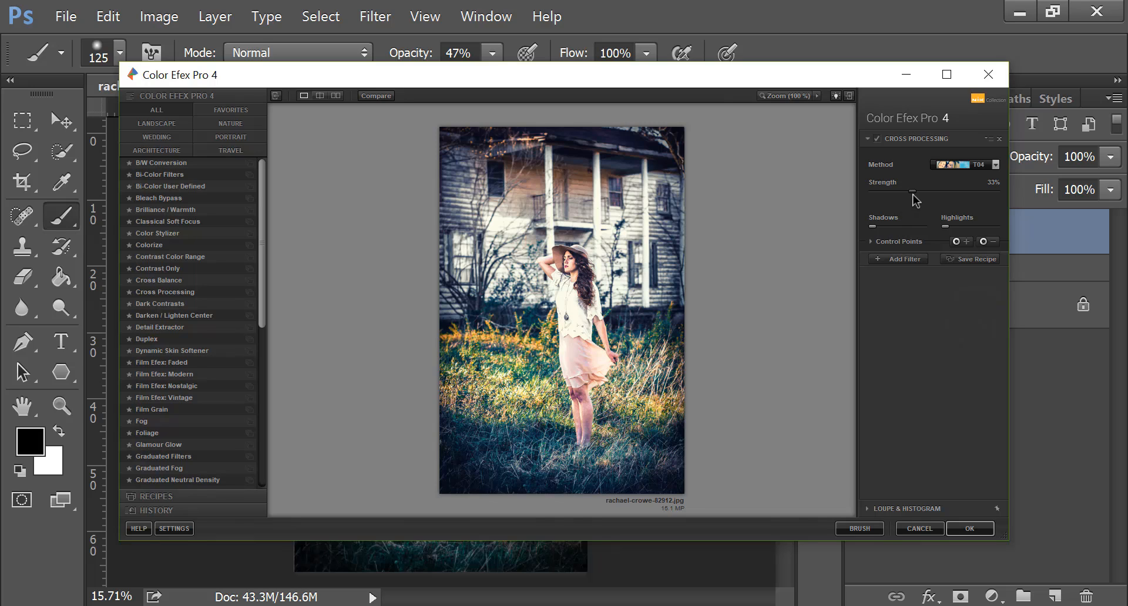
pyautogui.moveTo(913, 195)
pyautogui.mouseDown()
pyautogui.moveTo(932, 195)
pyautogui.moveTo(922, 192)
pyautogui.mouseUp()
pyautogui.click(962, 528)
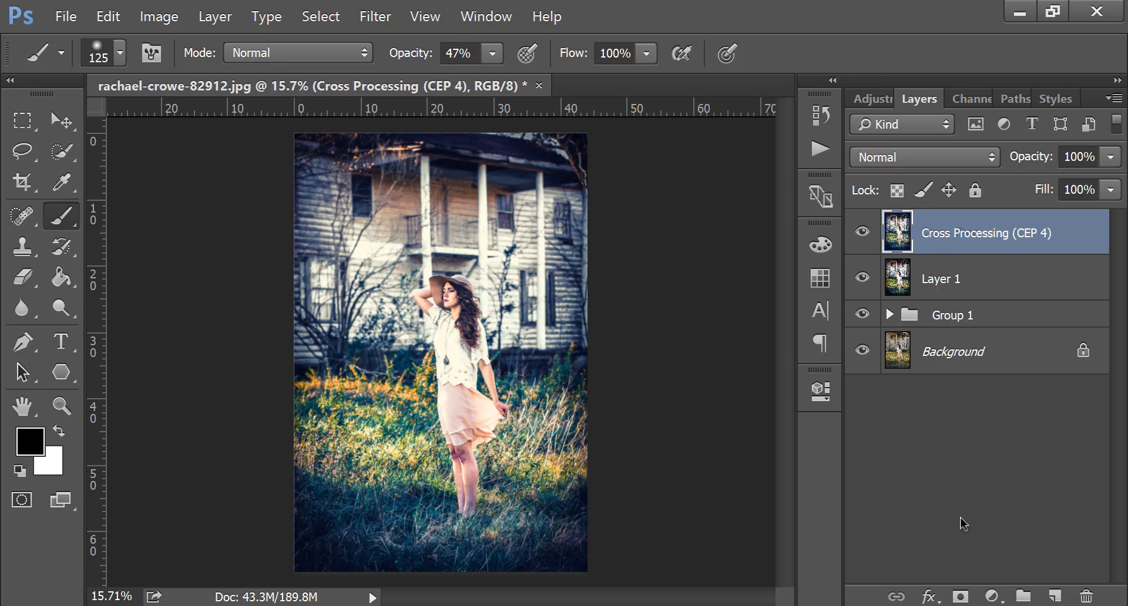
# Compare the image with and without the cross-processing effect by toggling that layer's visibility
pyautogui.click(861, 231)
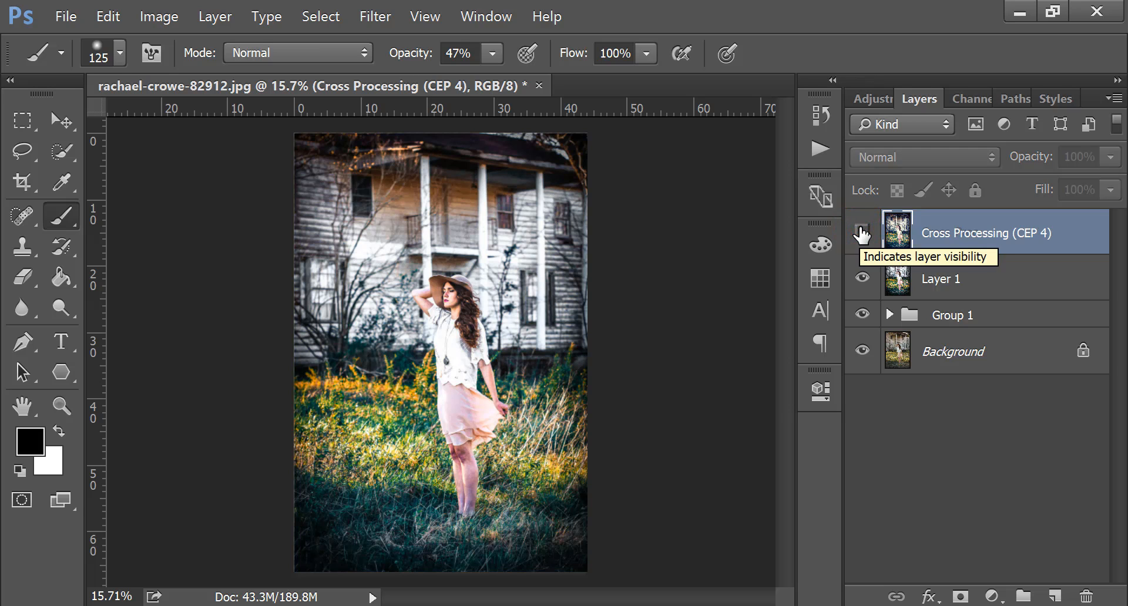
pyautogui.click(862, 233)
pyautogui.click(862, 233)
pyautogui.click(861, 233)
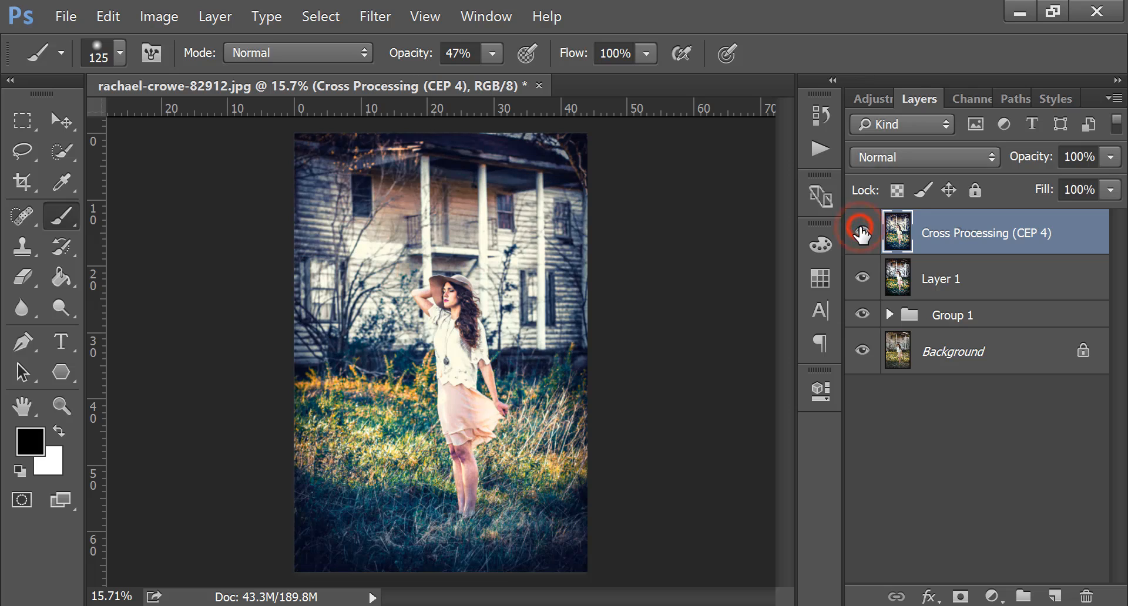
# Compare the image with and without the Cross Processing layer, and reduce that layer's fill to 62%
pyautogui.click(861, 233)
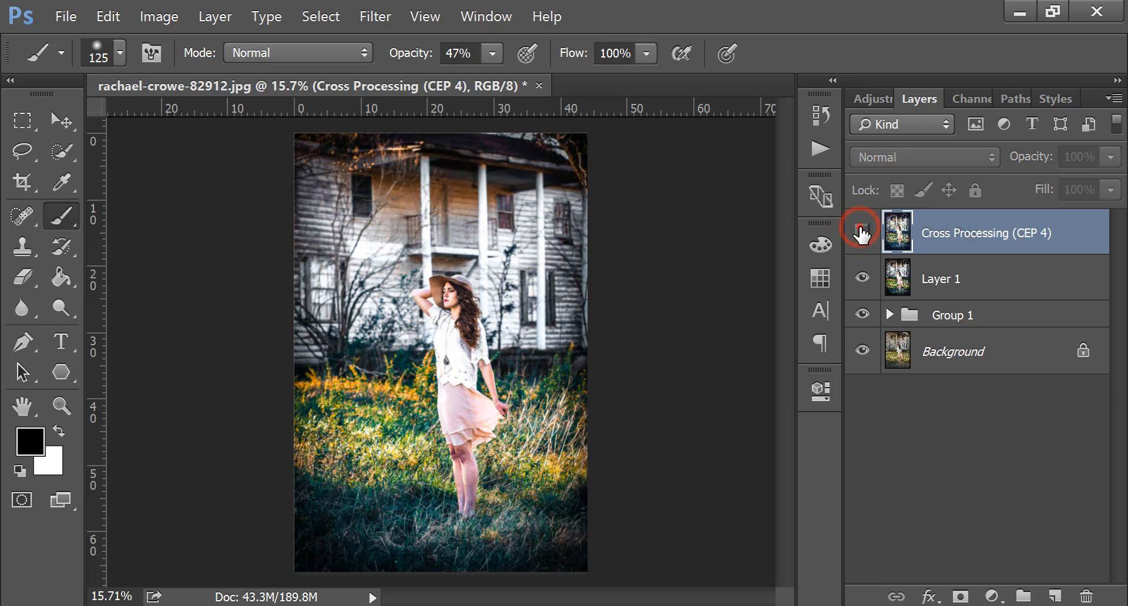
pyautogui.click(861, 233)
pyautogui.moveTo(1107, 192)
pyautogui.mouseDown()
pyautogui.moveTo(1049, 230)
pyautogui.moveTo(1064, 221)
pyautogui.mouseUp()
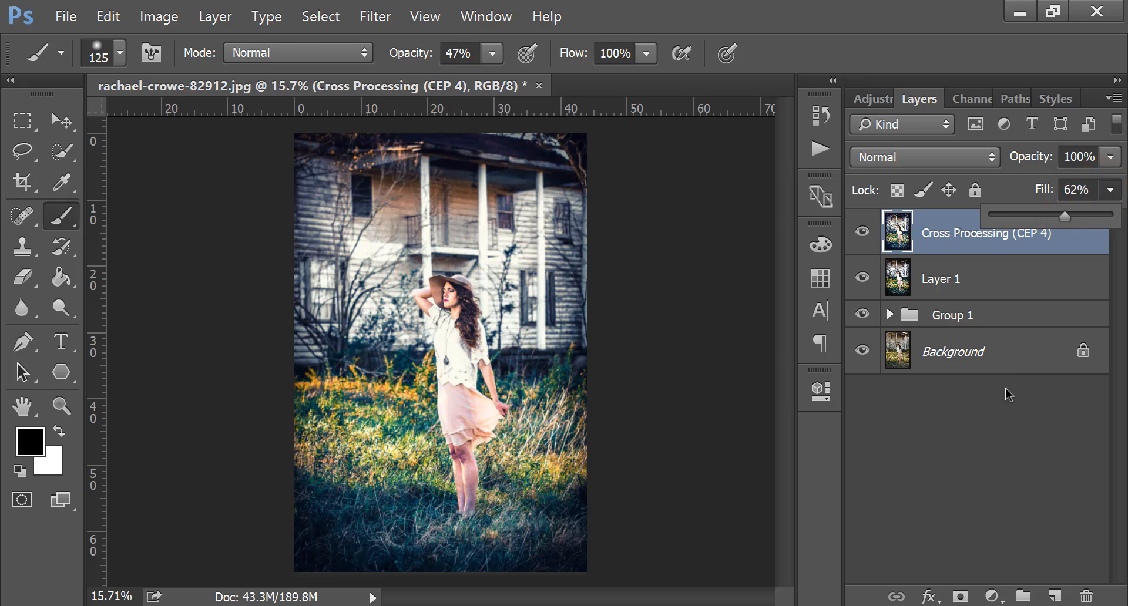
# Add a Color Lookup adjustment layer using the Kodak 5218 Kodak 2395 (by Adobe).cube 3D LUT, and lower its fill to 44%
pyautogui.click(993, 597)
pyautogui.click(1004, 488)
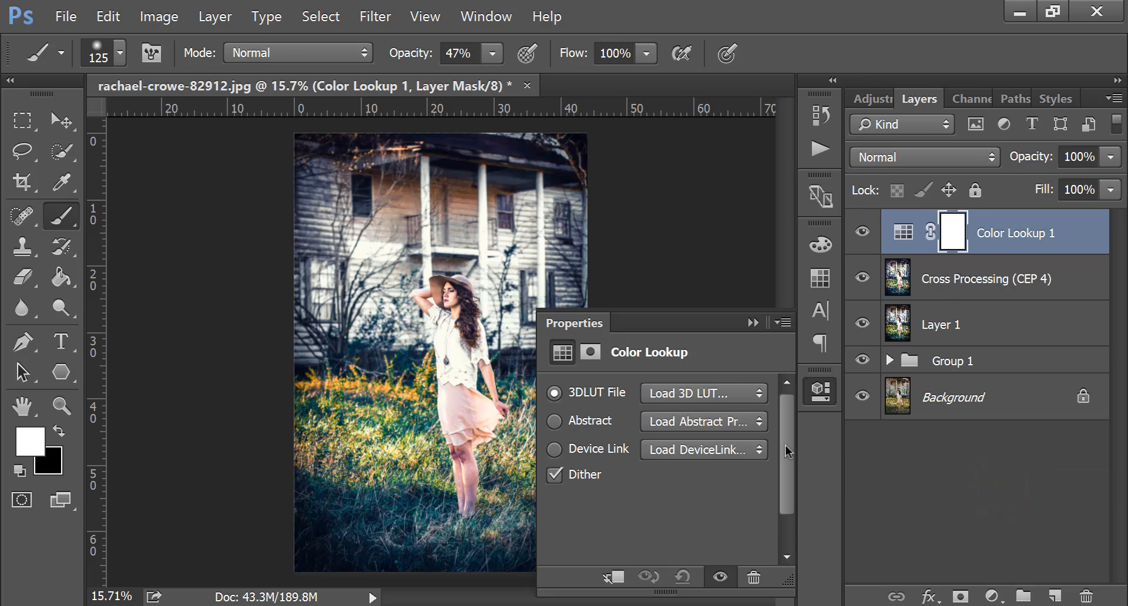
pyautogui.click(723, 393)
pyautogui.scroll(-5, 717, 312)
pyautogui.scroll(-2, 725, 299)
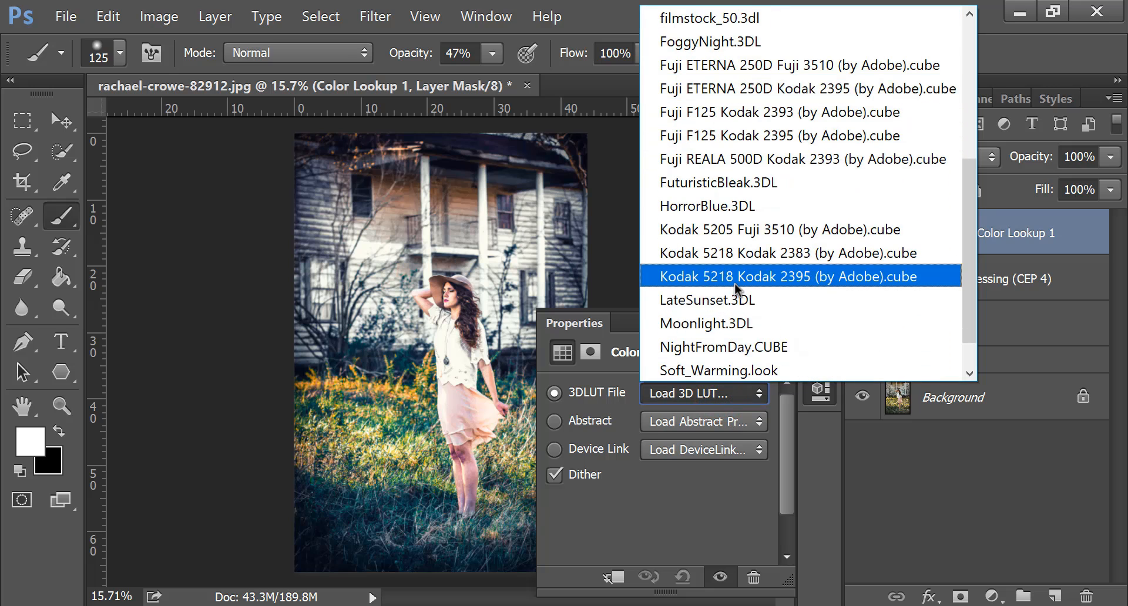
pyautogui.click(734, 281)
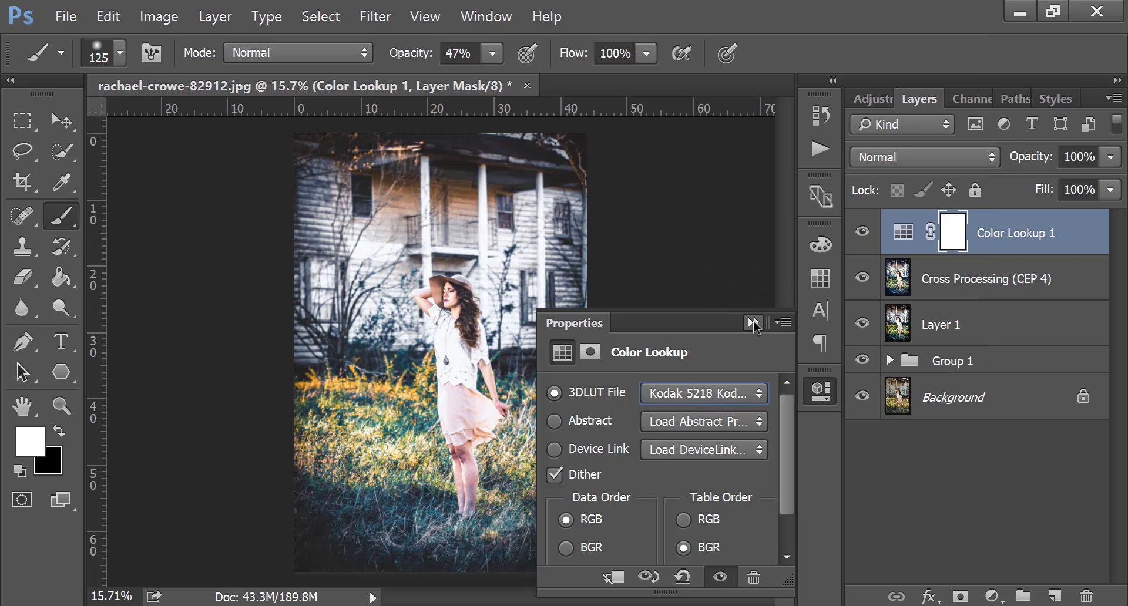
pyautogui.click(753, 323)
pyautogui.click(1111, 189)
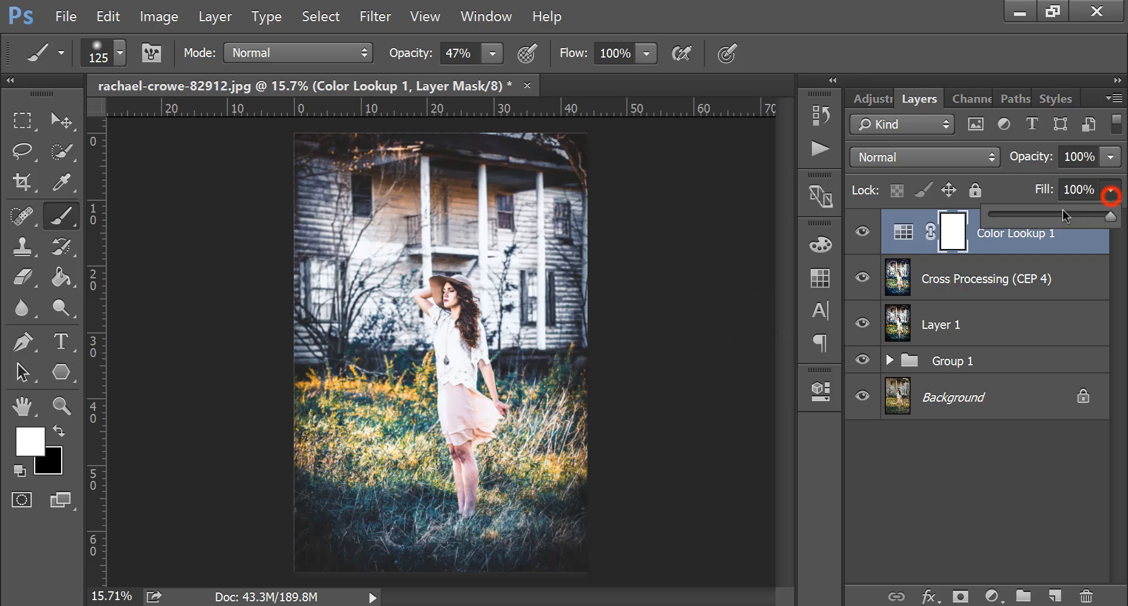
pyautogui.click(1045, 215)
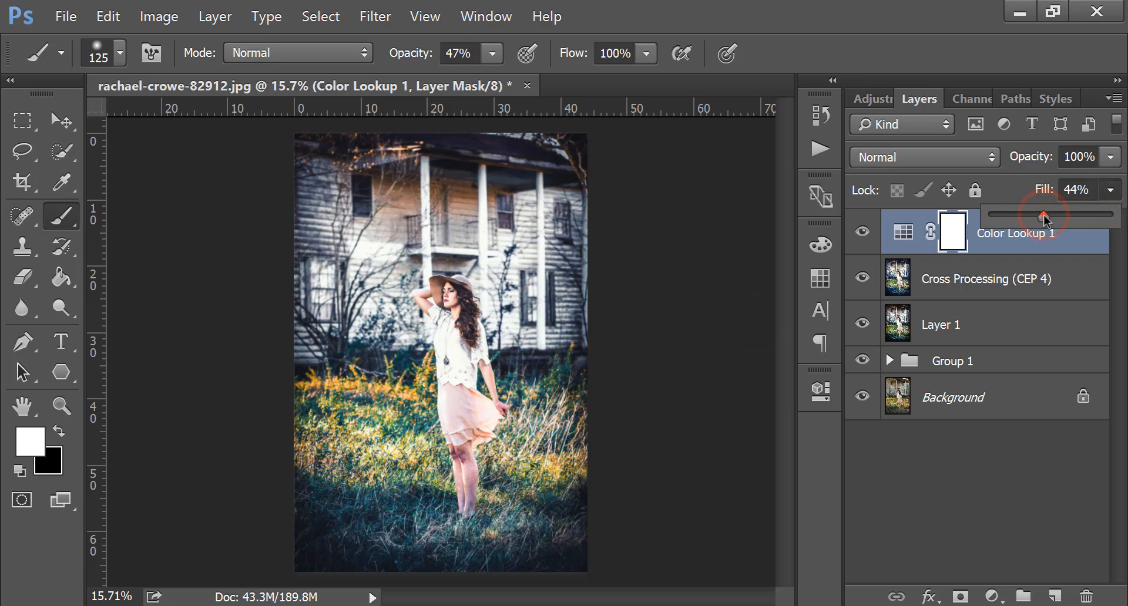
# Add a Solid Color fill layer in dark blue above the Color Lookup layer
pyautogui.click(990, 597)
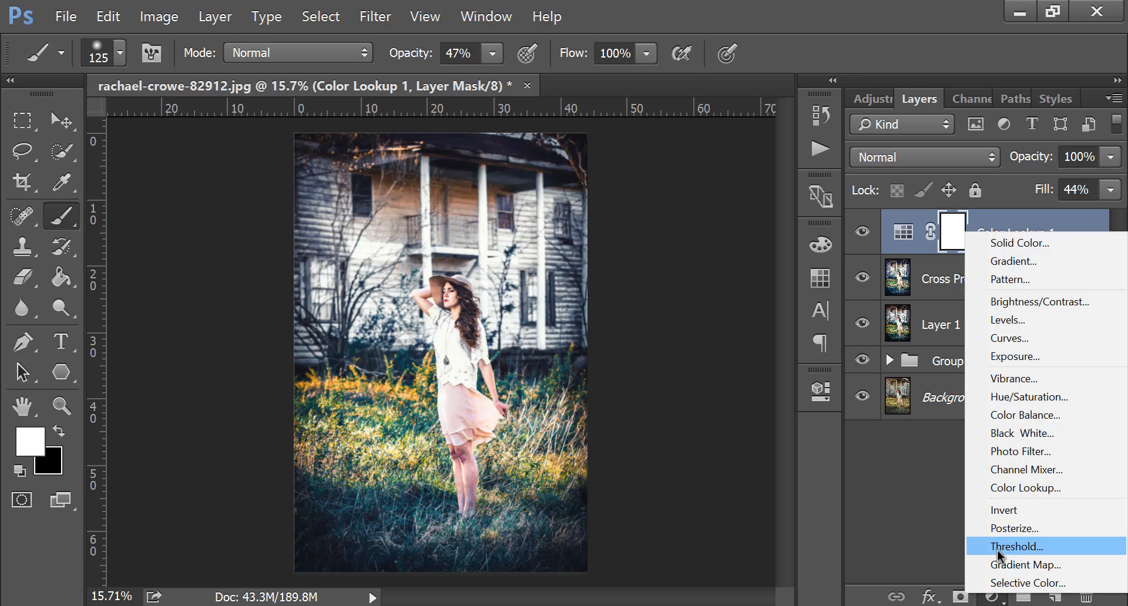
pyautogui.click(998, 242)
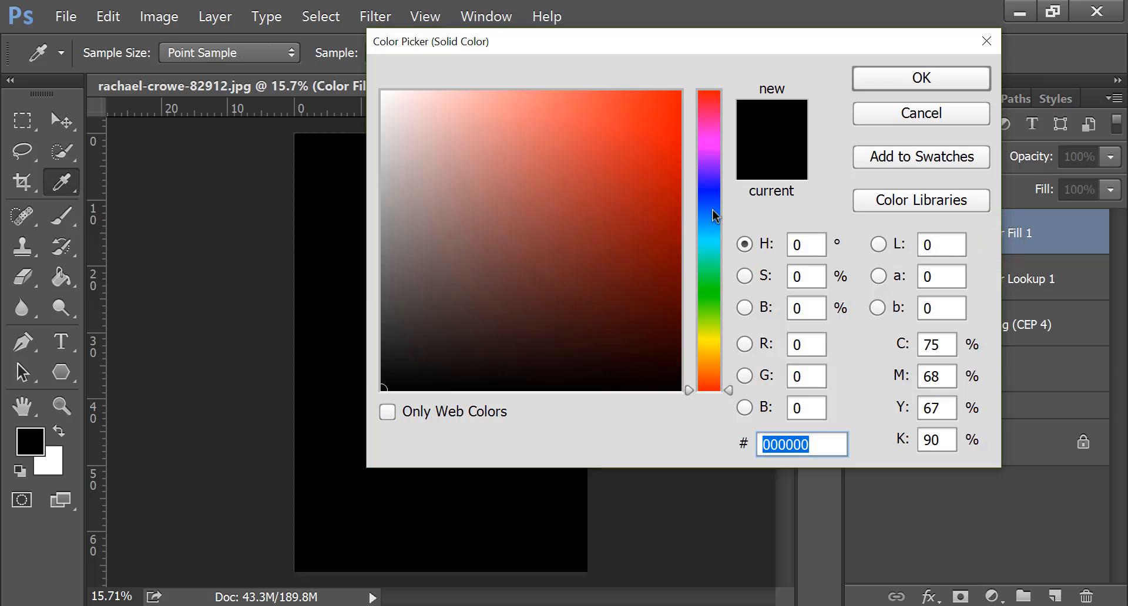
pyautogui.click(719, 224)
pyautogui.moveTo(719, 224); pyautogui.dragTo(707, 287)
pyautogui.click(915, 80)
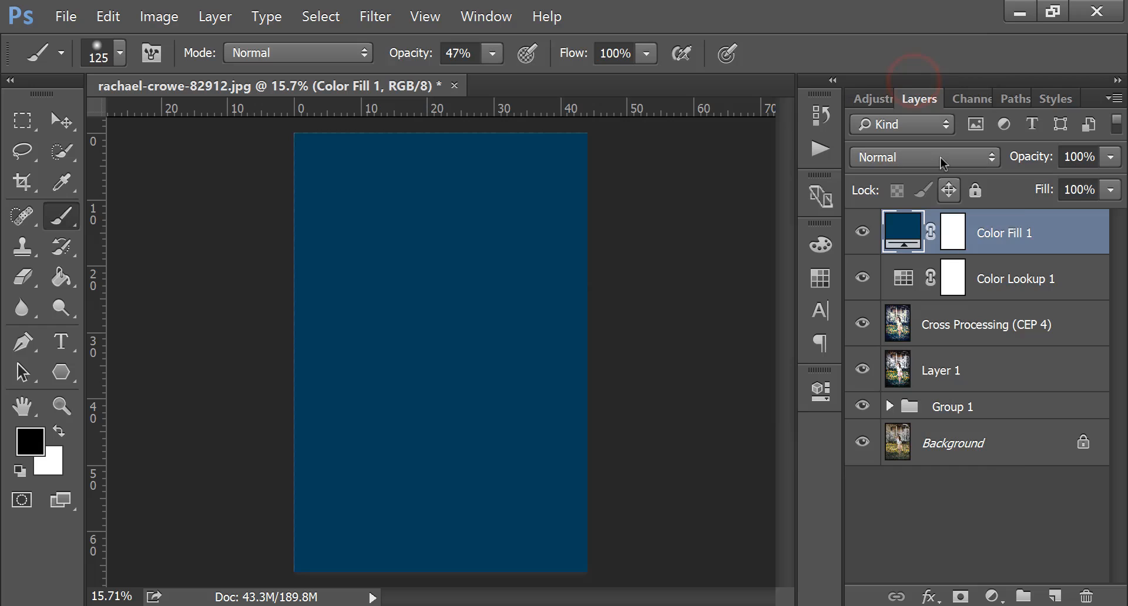
# Blend the dark blue color fill layer in Exclusion mode and reduce its fill to 24%
pyautogui.click(942, 161)
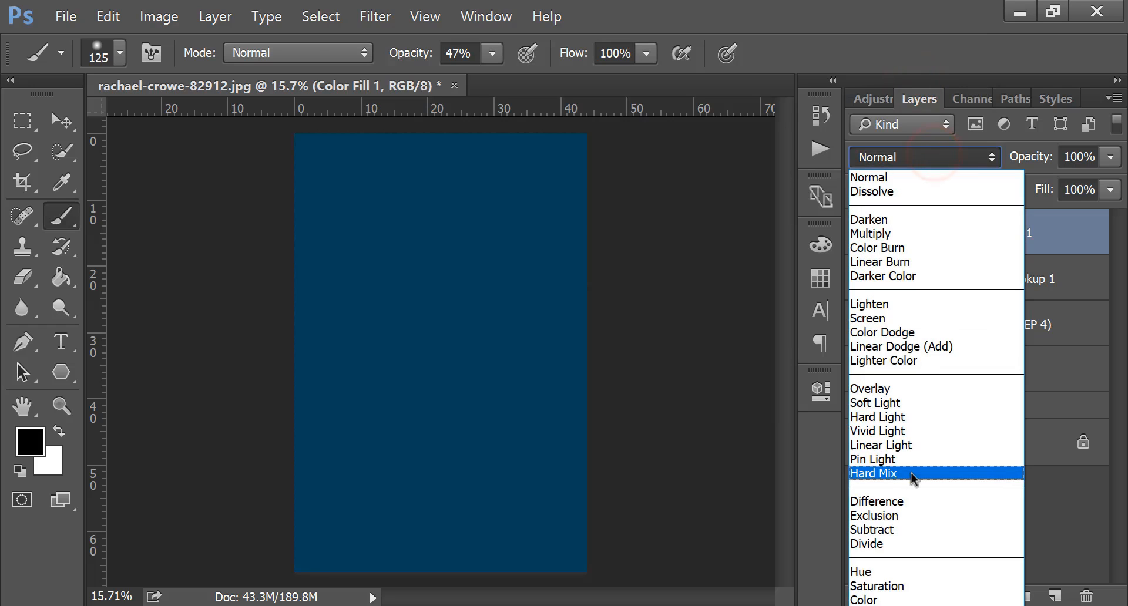
pyautogui.click(903, 516)
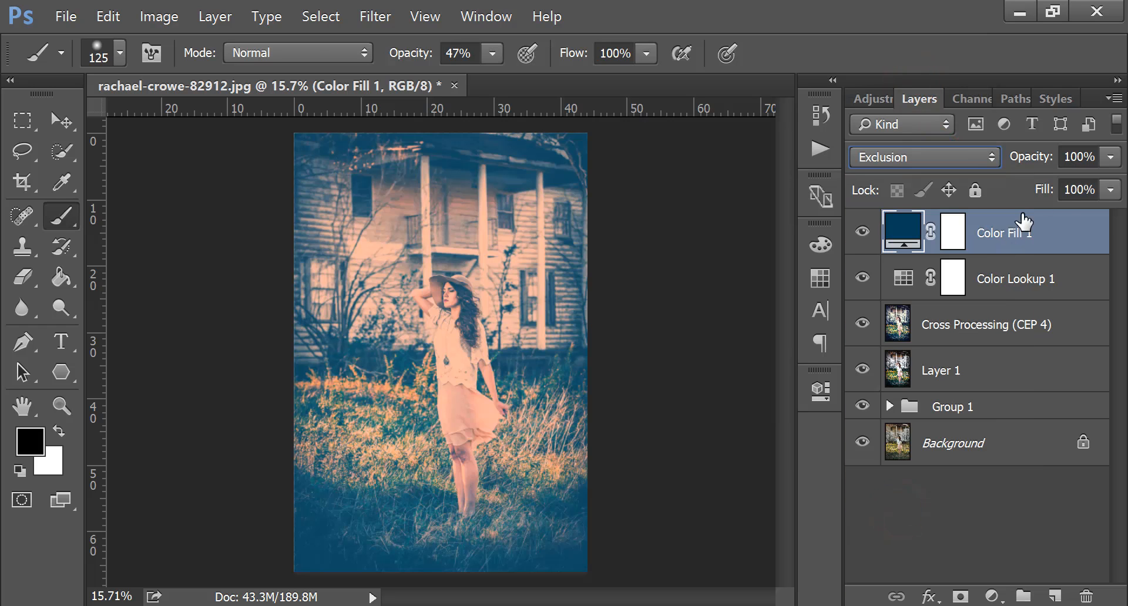
pyautogui.moveTo(1109, 190); pyautogui.dragTo(1020, 219)
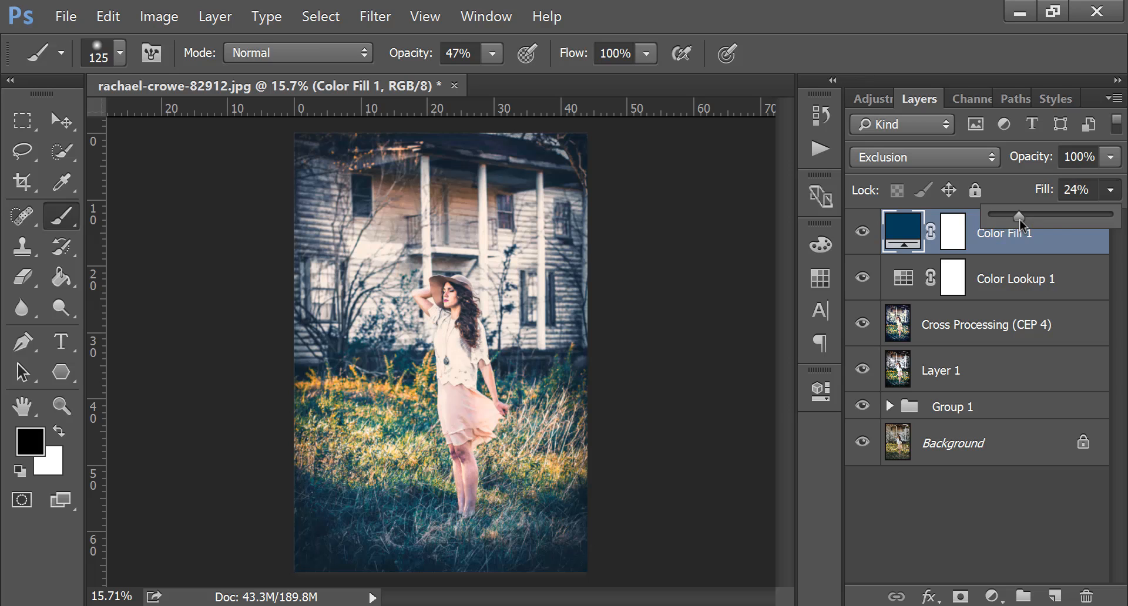
pyautogui.click(993, 596)
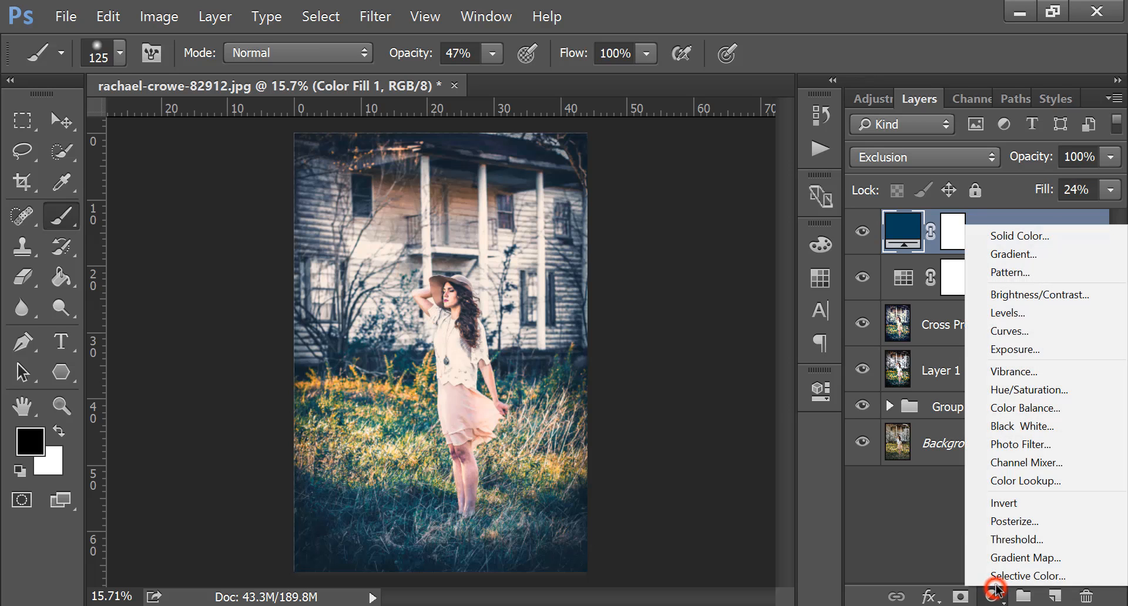
pyautogui.click(1010, 315)
pyautogui.click(659, 436)
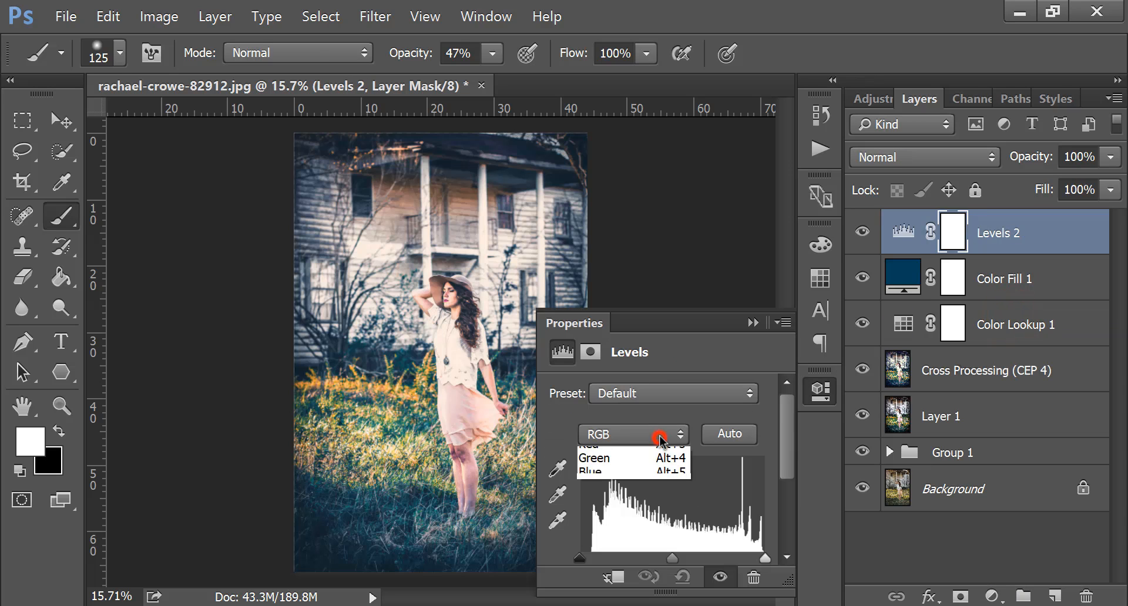
pyautogui.click(660, 491)
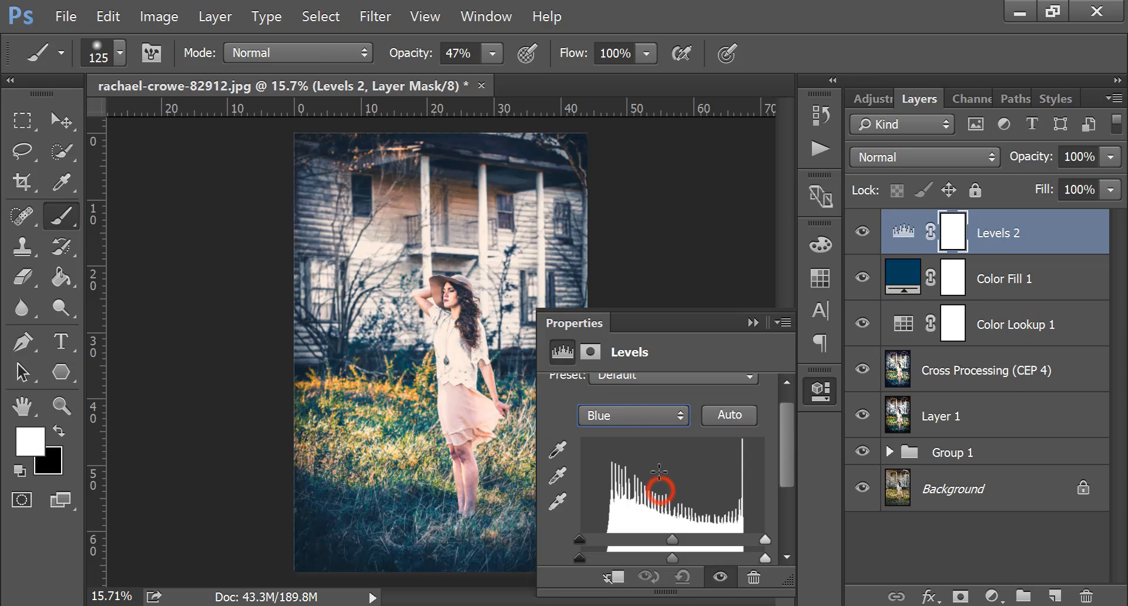
pyautogui.scroll(-3, 658, 476)
pyautogui.scroll(1, 668, 476)
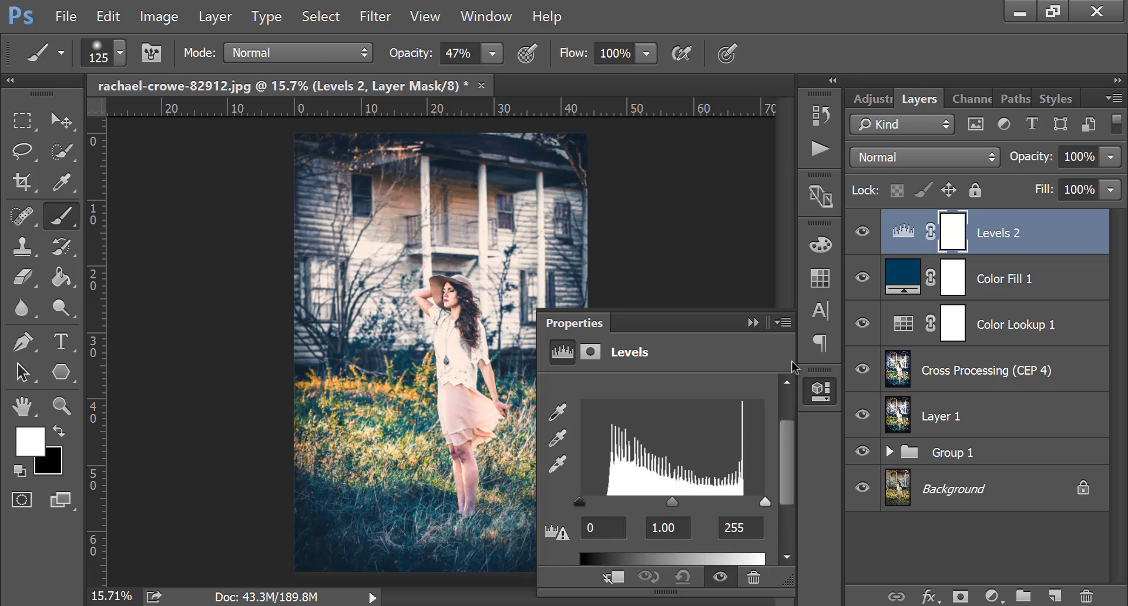
pyautogui.click(754, 322)
pyautogui.moveTo(981, 233); pyautogui.dragTo(1087, 595)
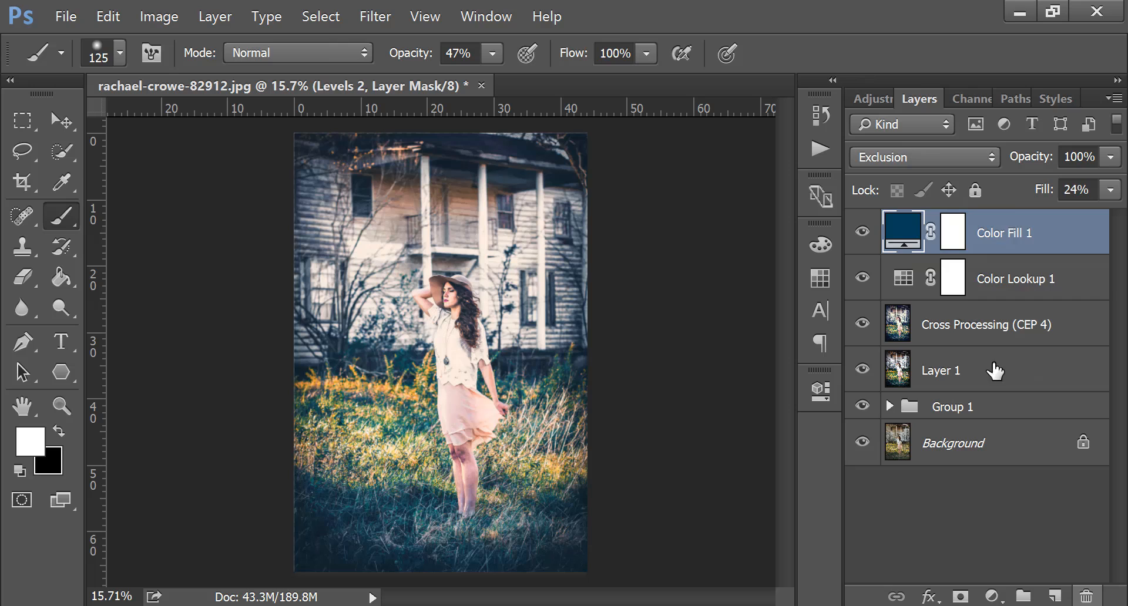
# Add a Curves adjustment layer, anchor the blue channel's midpoint and slightly raise its shadow end to tint the shadows blue
pyautogui.click(992, 596)
pyautogui.click(1009, 329)
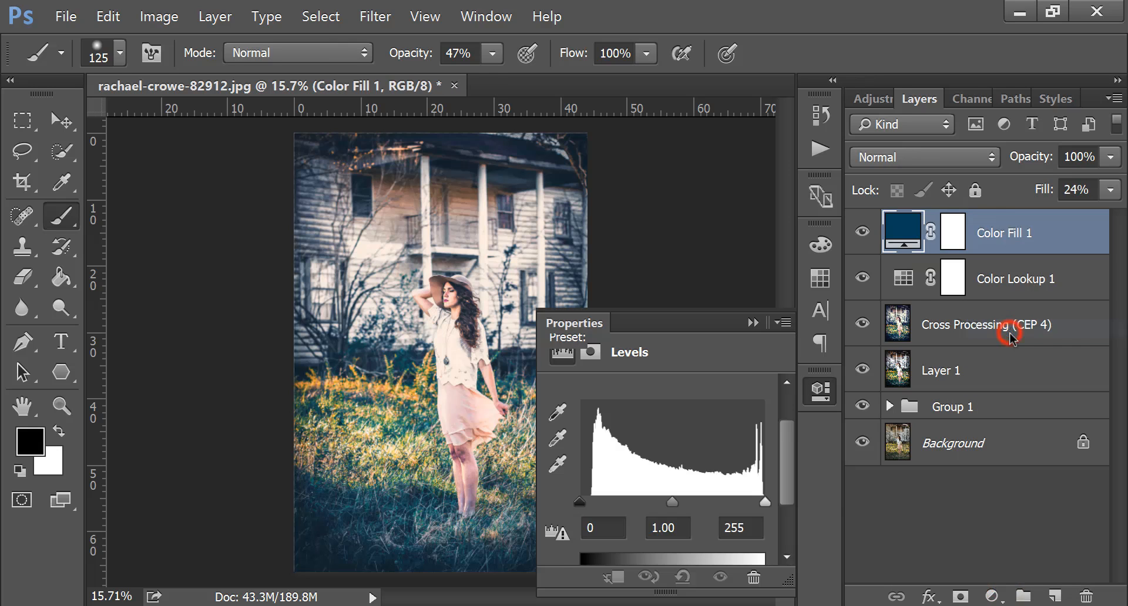
pyautogui.click(690, 426)
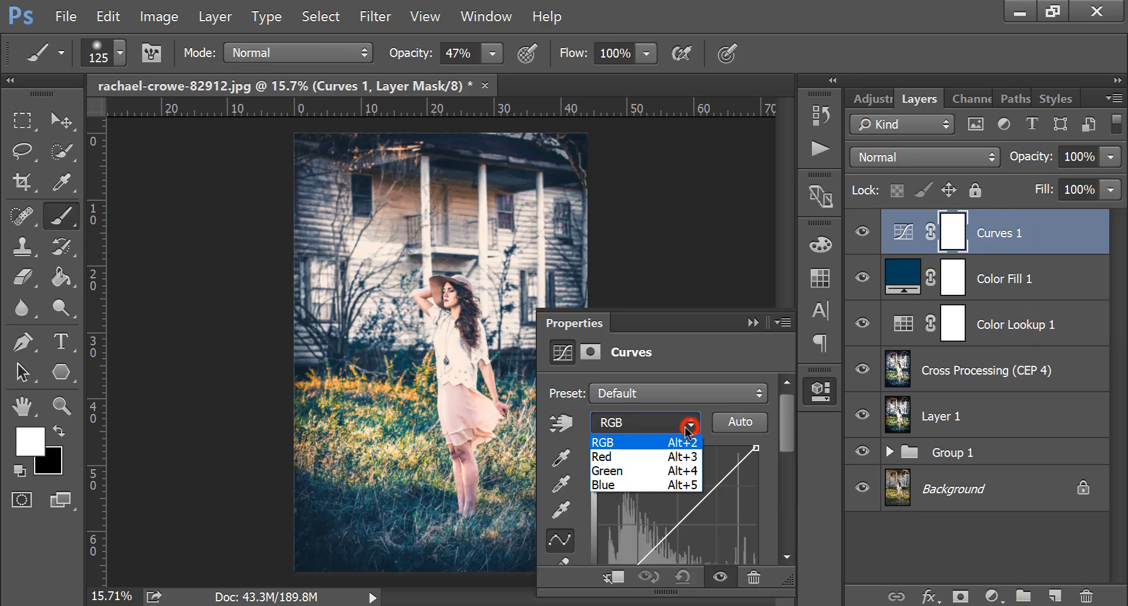
pyautogui.click(664, 485)
pyautogui.scroll(-3, 670, 493)
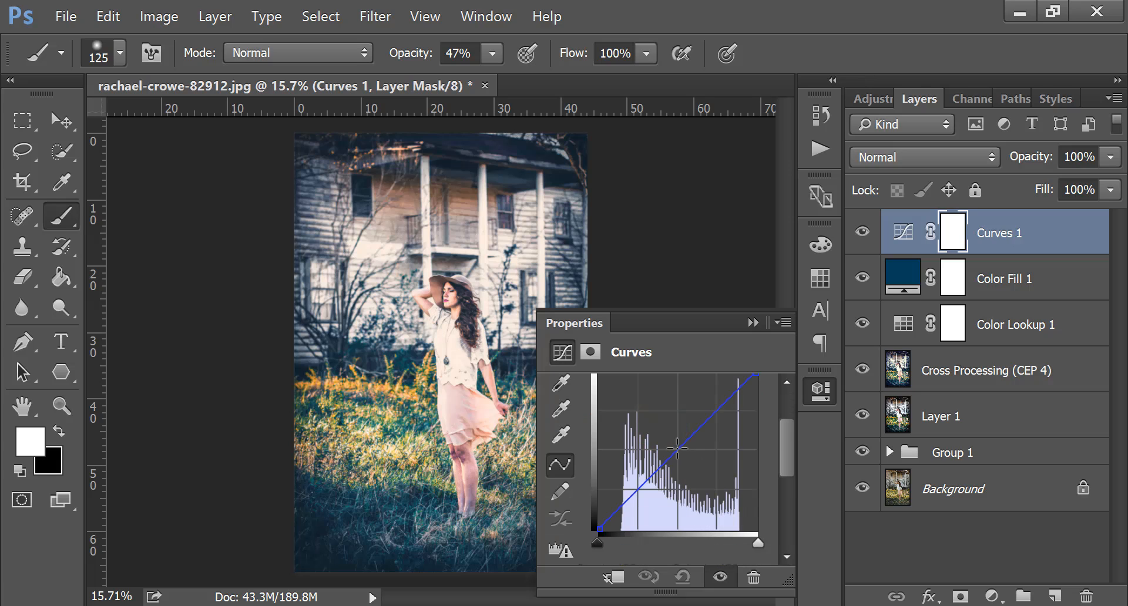
pyautogui.click(678, 449)
pyautogui.click(598, 532)
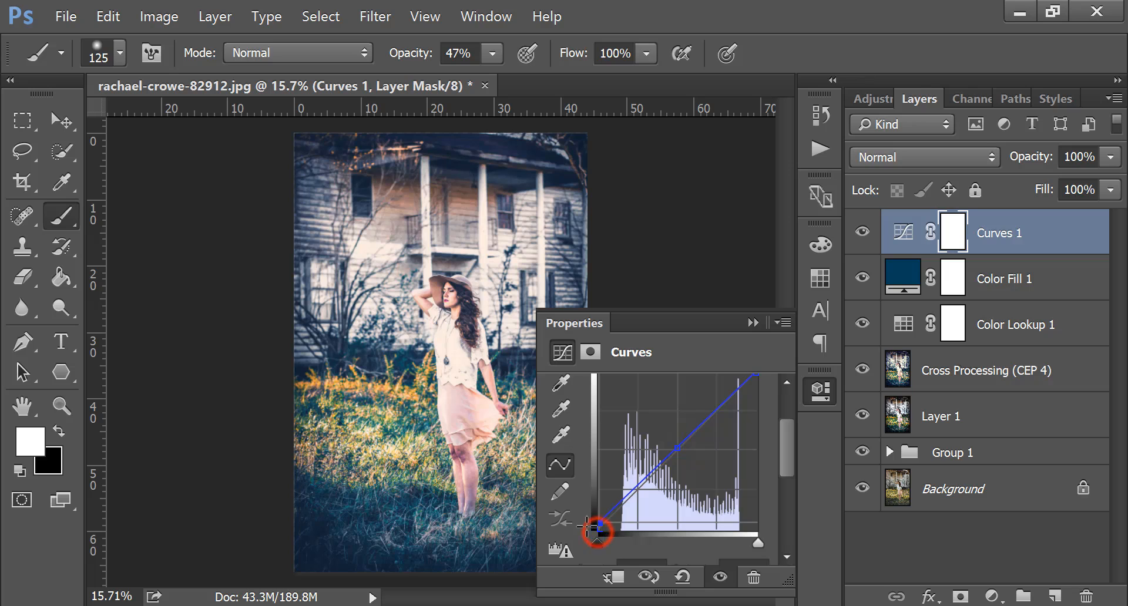
pyautogui.moveTo(602, 539)
pyautogui.mouseDown()
pyautogui.moveTo(629, 551)
pyautogui.moveTo(597, 550)
pyautogui.moveTo(601, 519)
pyautogui.mouseUp()
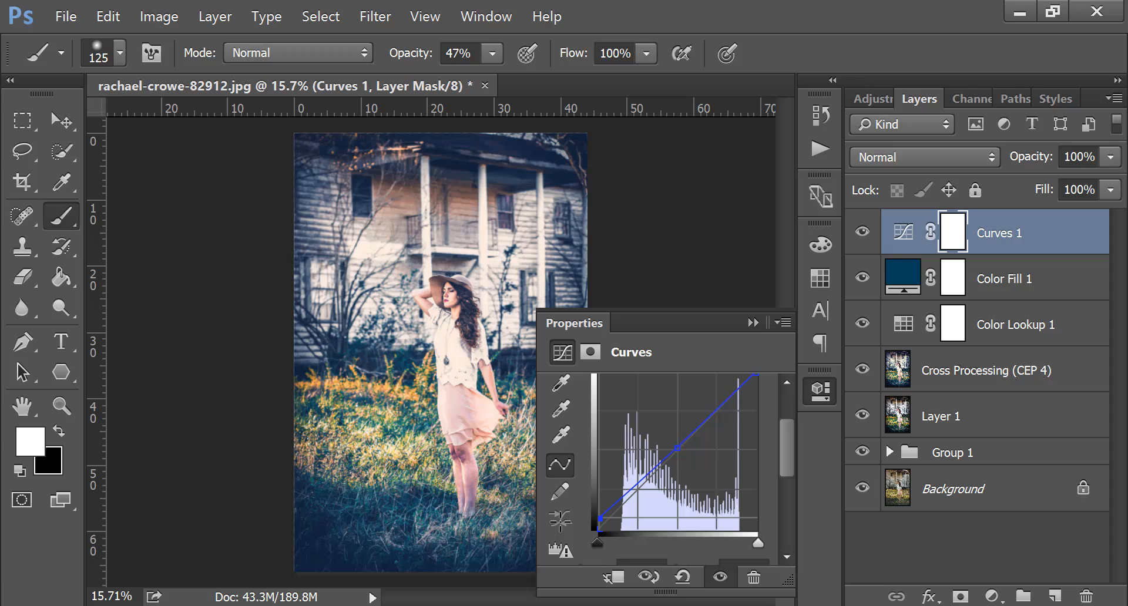
pyautogui.moveTo(600, 519); pyautogui.dragTo(601, 521)
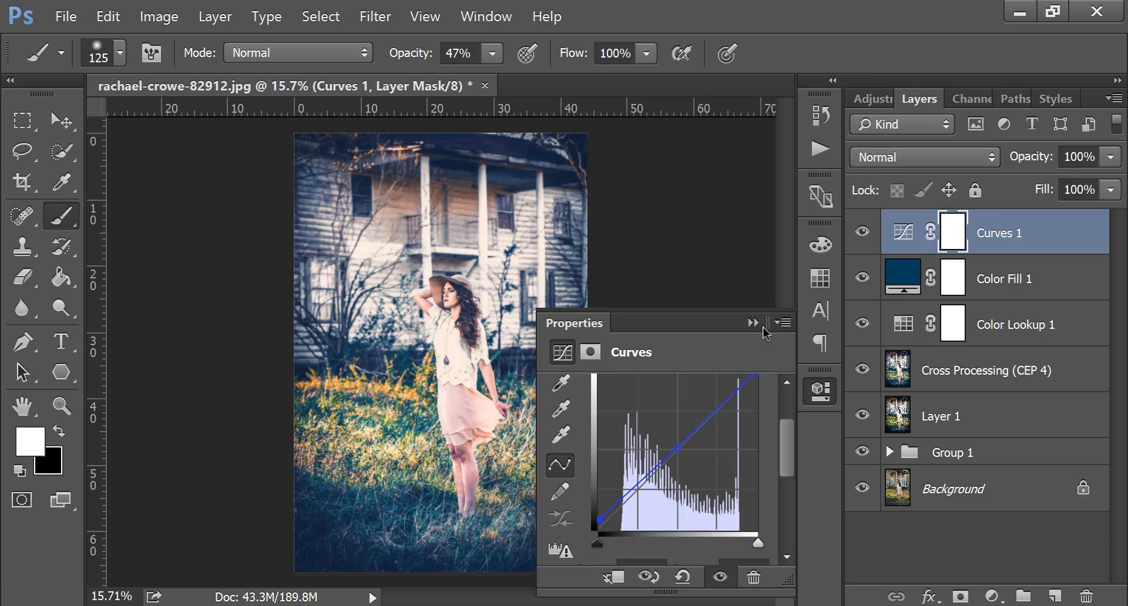
# Anchor the midpoint of the Curves layer's green channel, raise its black point to output 21, and compare the image with and without the layer
pyautogui.scroll(3, 637, 434)
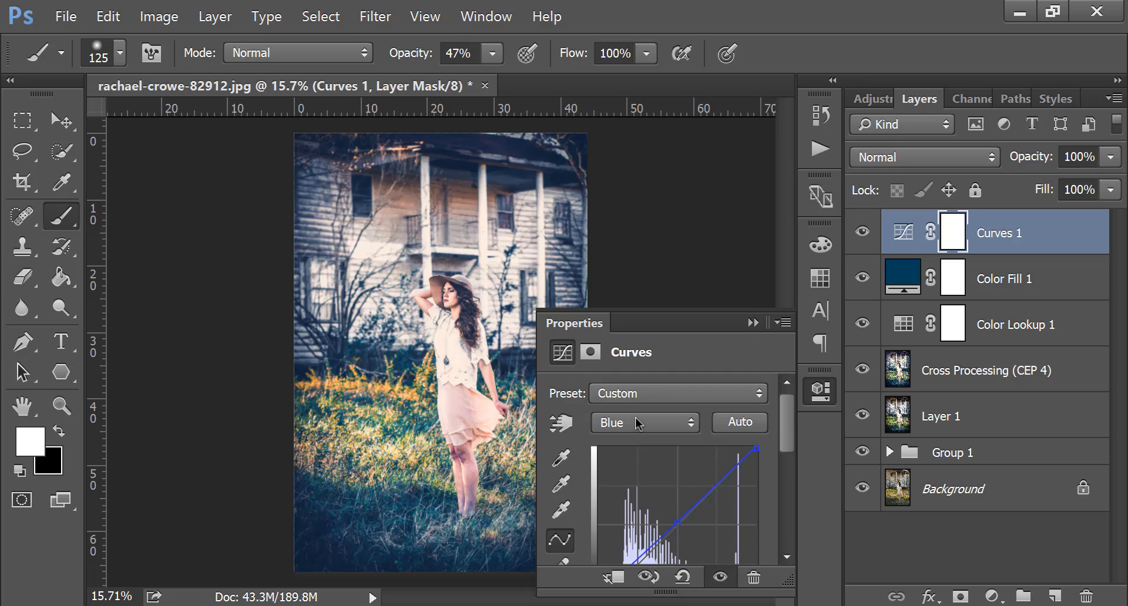
pyautogui.click(635, 419)
pyautogui.click(626, 471)
pyautogui.scroll(-2, 630, 469)
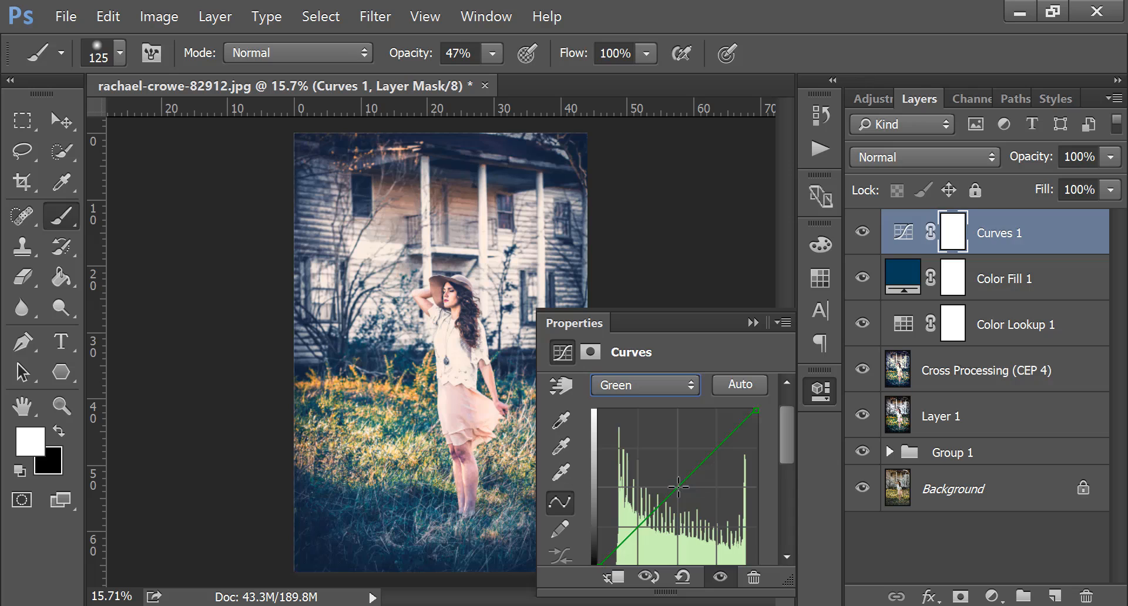
pyautogui.click(679, 487)
pyautogui.scroll(-2, 678, 487)
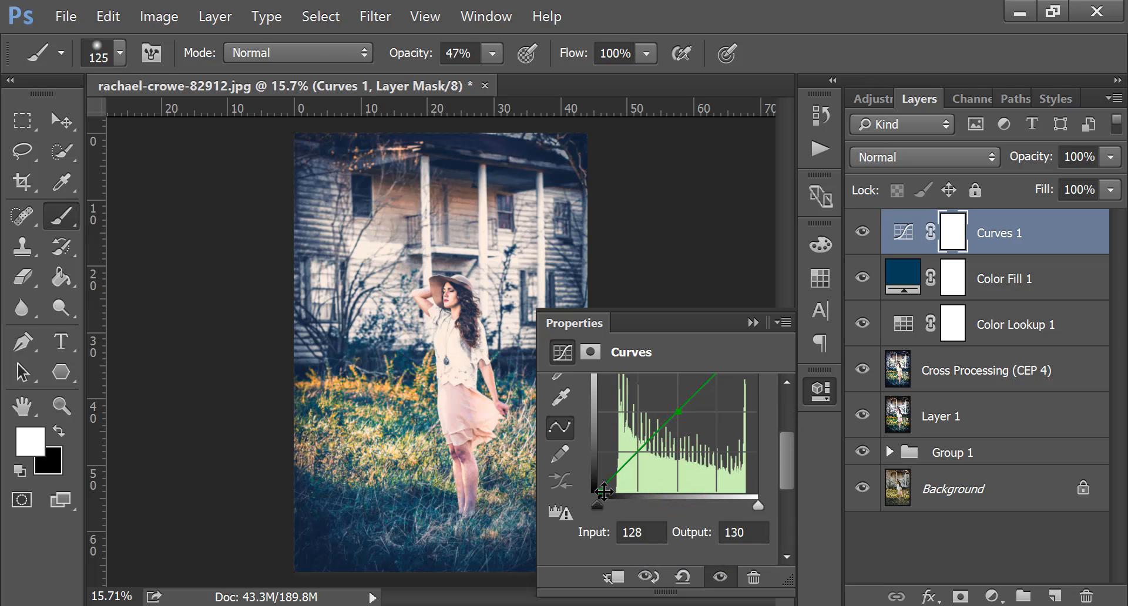
pyautogui.moveTo(596, 492); pyautogui.dragTo(577, 478)
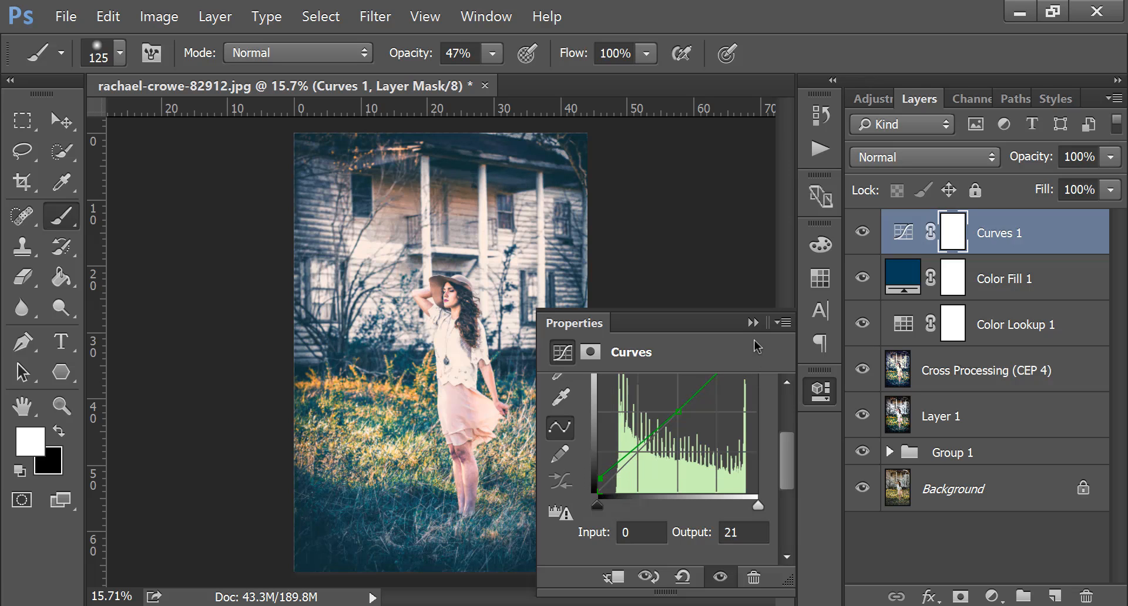
pyautogui.click(752, 322)
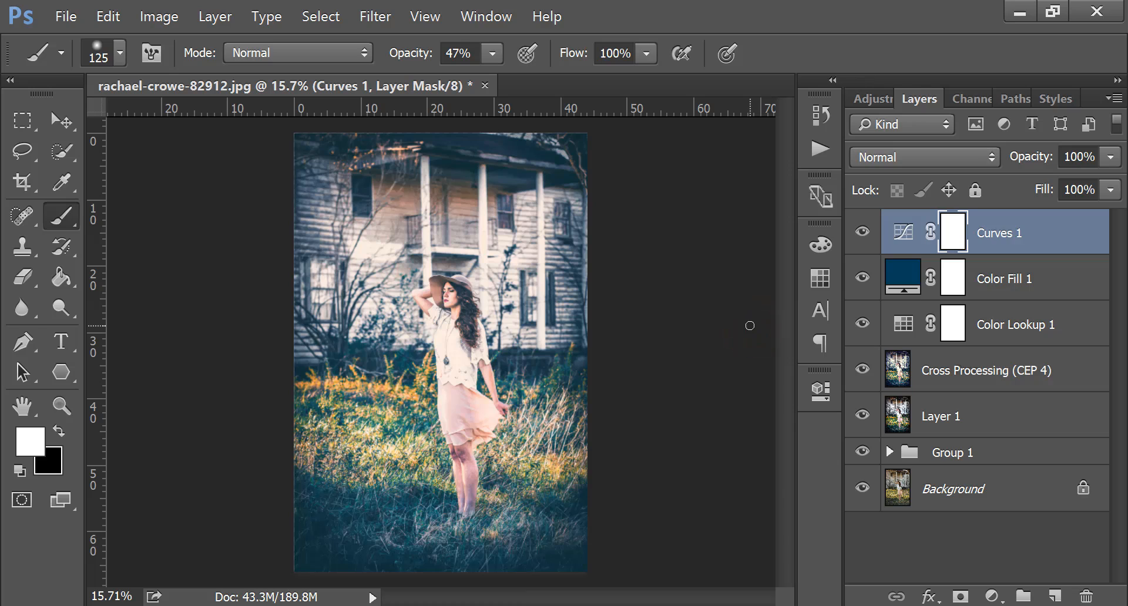
pyautogui.click(862, 232)
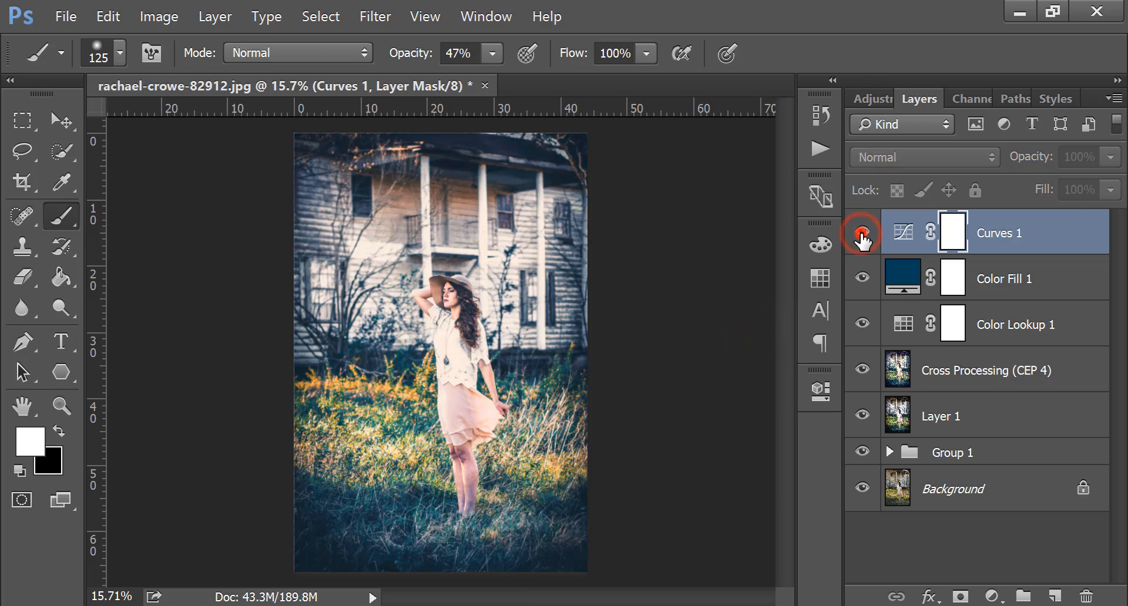
pyautogui.click(862, 234)
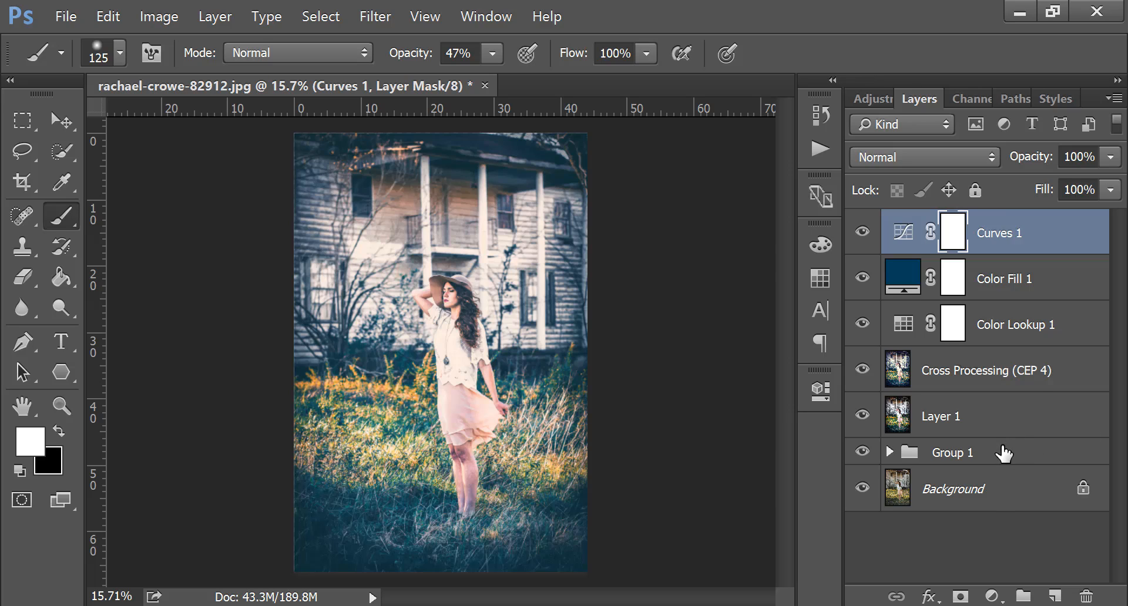
# Add a Brightness/Contrast adjustment layer on top with Contrast set to 39
pyautogui.click(990, 597)
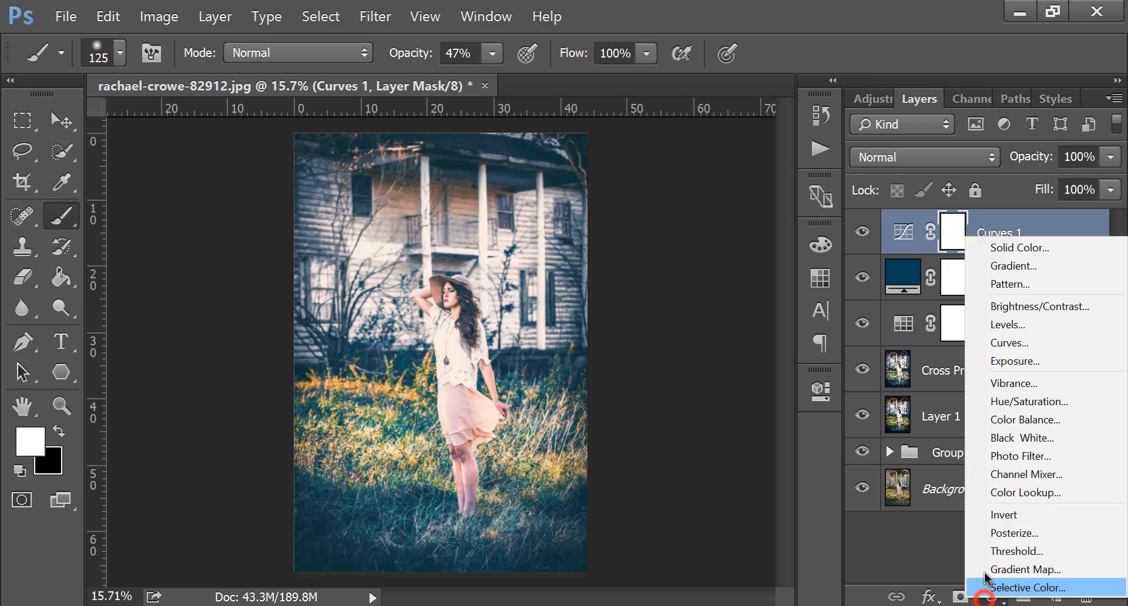
pyautogui.click(1017, 312)
pyautogui.moveTo(656, 508); pyautogui.dragTo(699, 516)
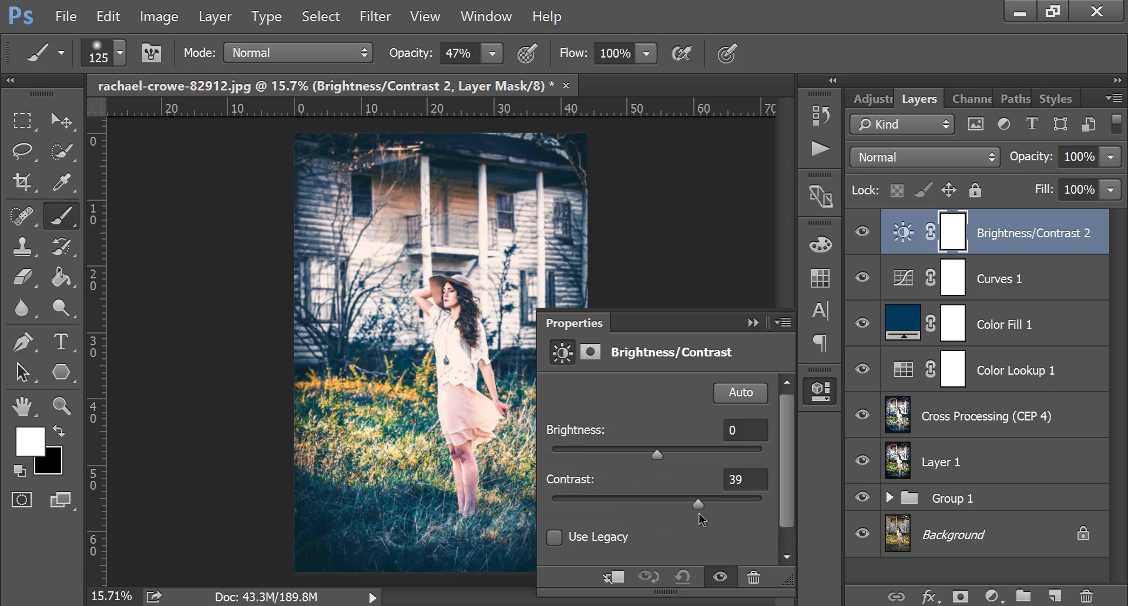
pyautogui.click(753, 322)
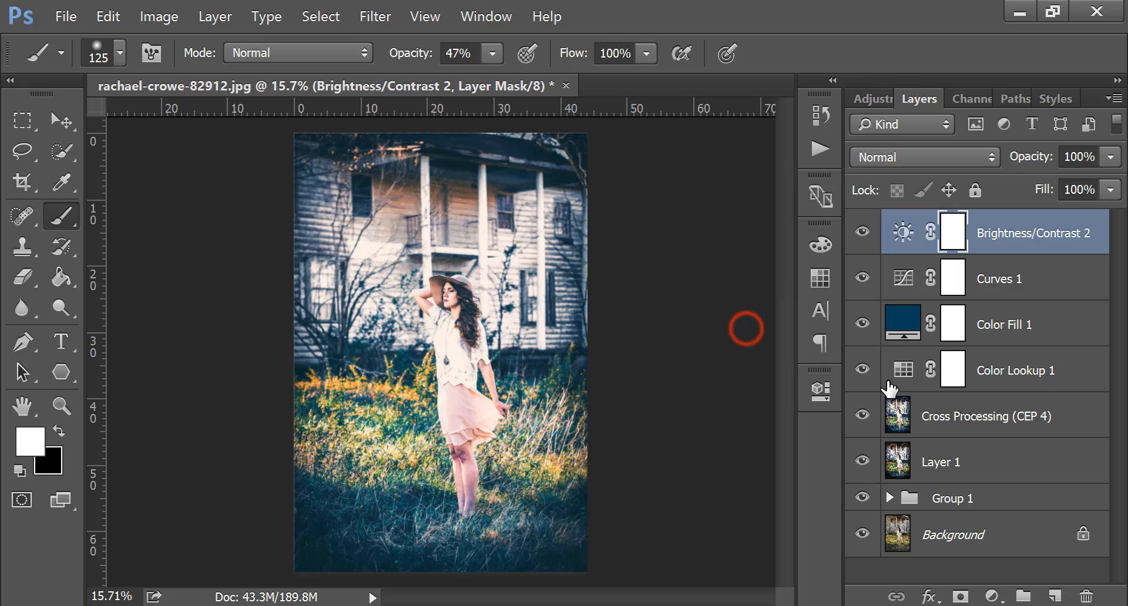
# Group all layers from Layer 1 up to Brightness/Contrast 2 into a new group above Group 1
pyautogui.click(978, 461)
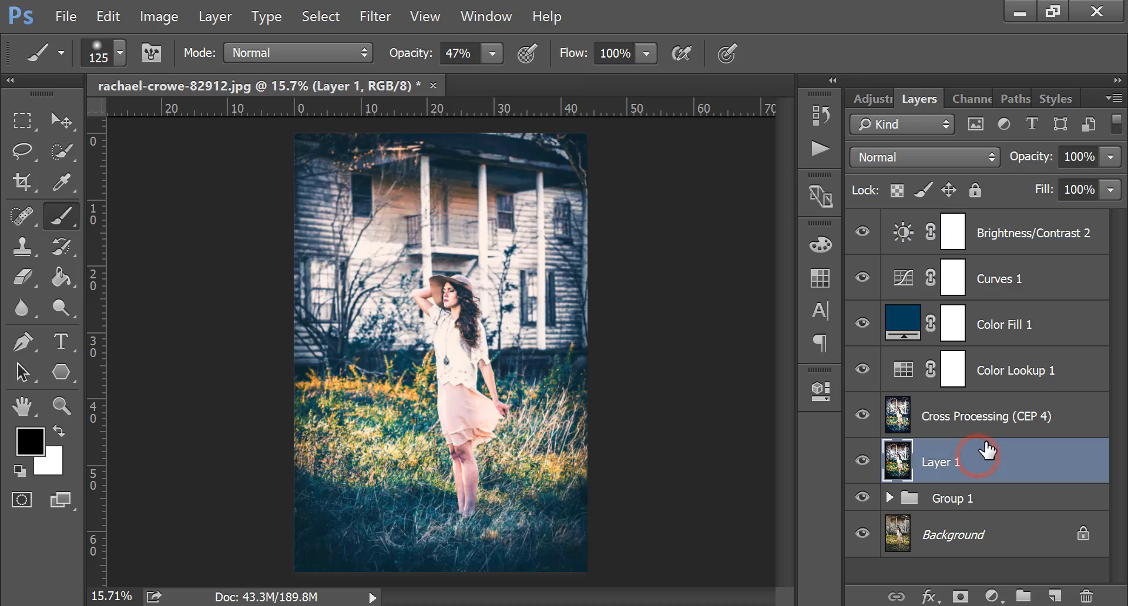
pyautogui.keyDown('shift'); pyautogui.click(1001, 238); pyautogui.keyUp('shift')
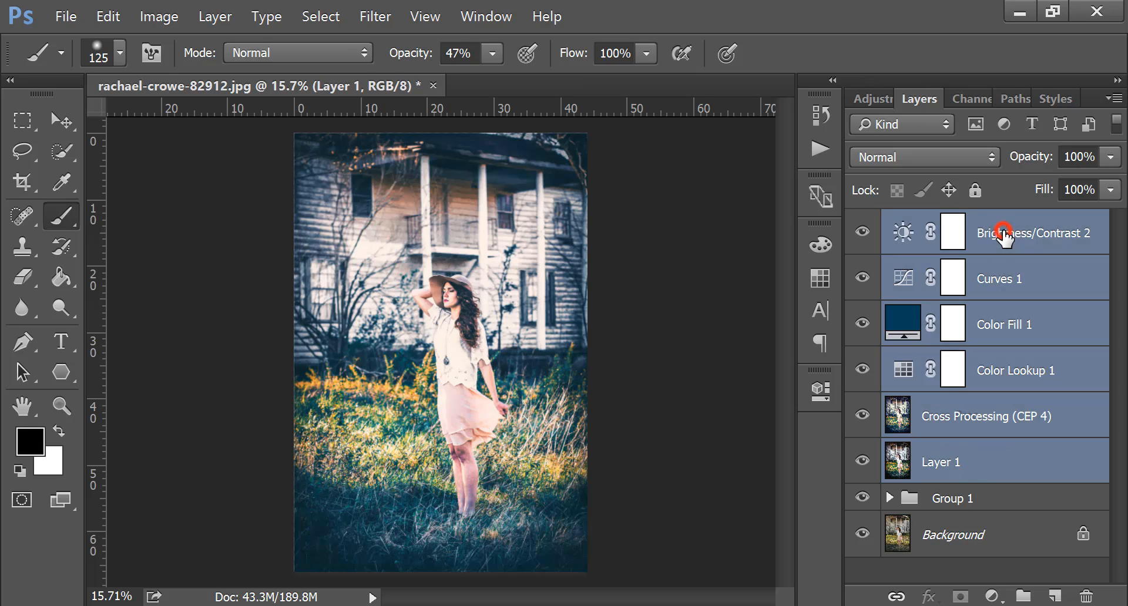
pyautogui.moveTo(1019, 369); pyautogui.dragTo(1024, 596)
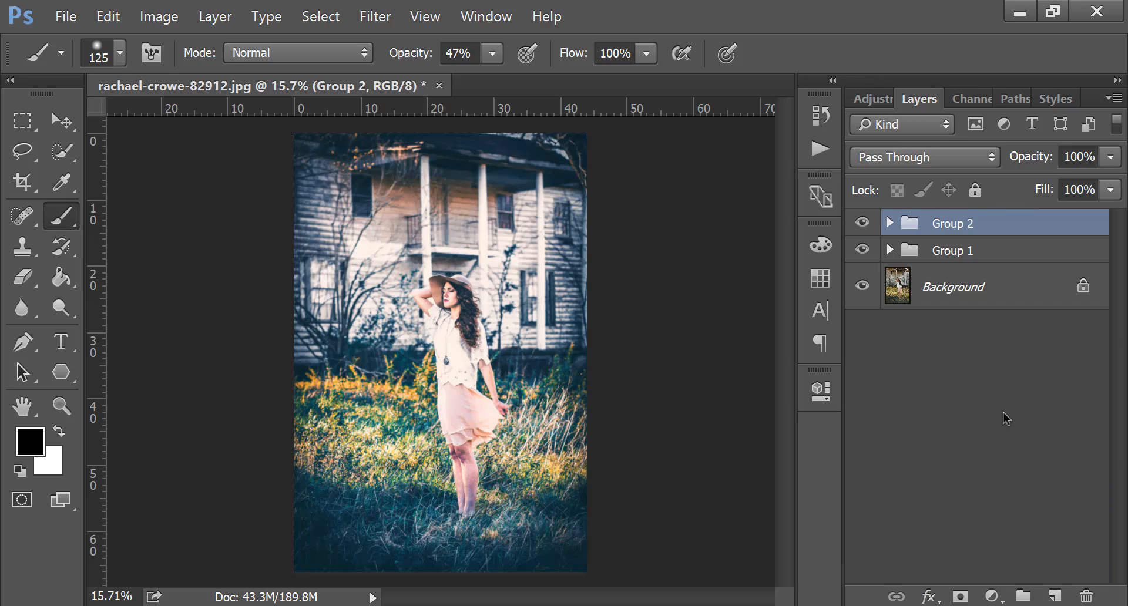
# Compare the original photo with the graded image by hiding both groups and showing Group 1 and Group 2 again one by one
pyautogui.click(862, 249)
pyautogui.click(862, 223)
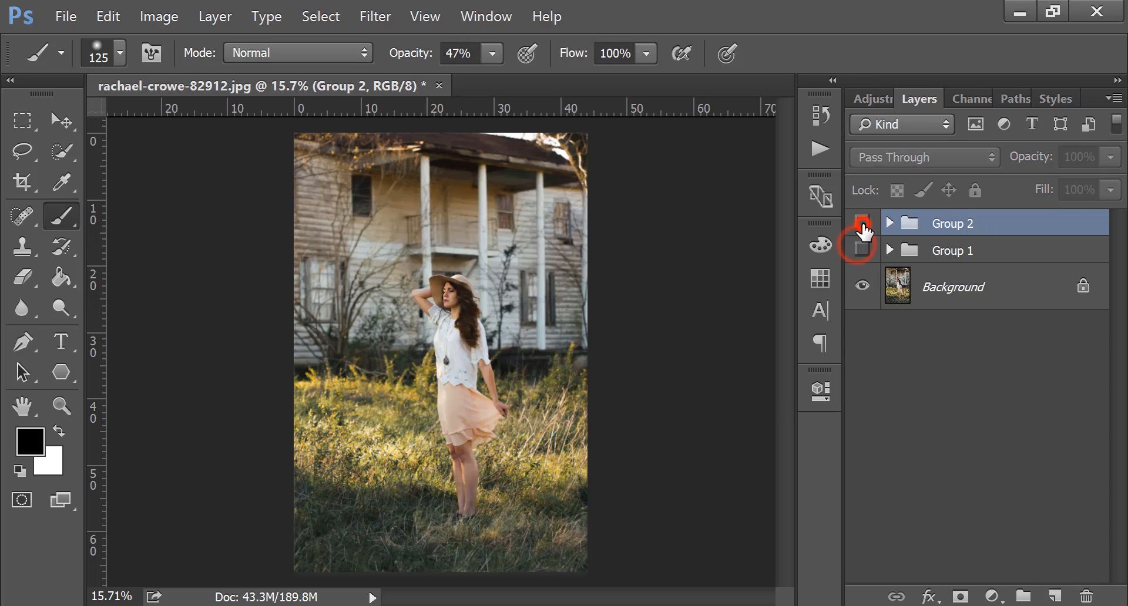
pyautogui.click(863, 250)
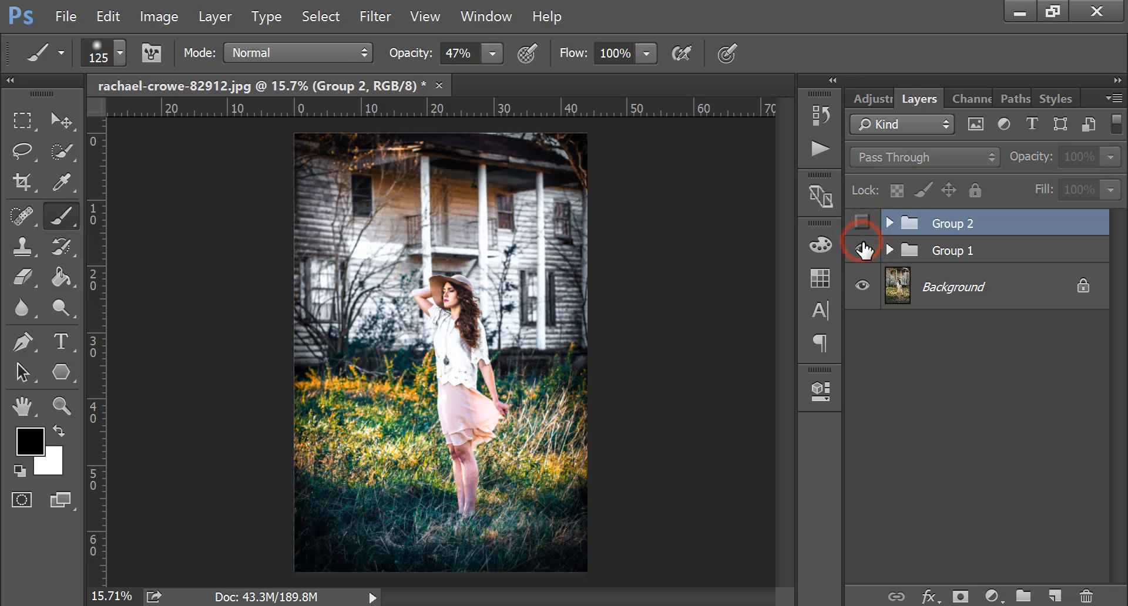
pyautogui.click(863, 223)
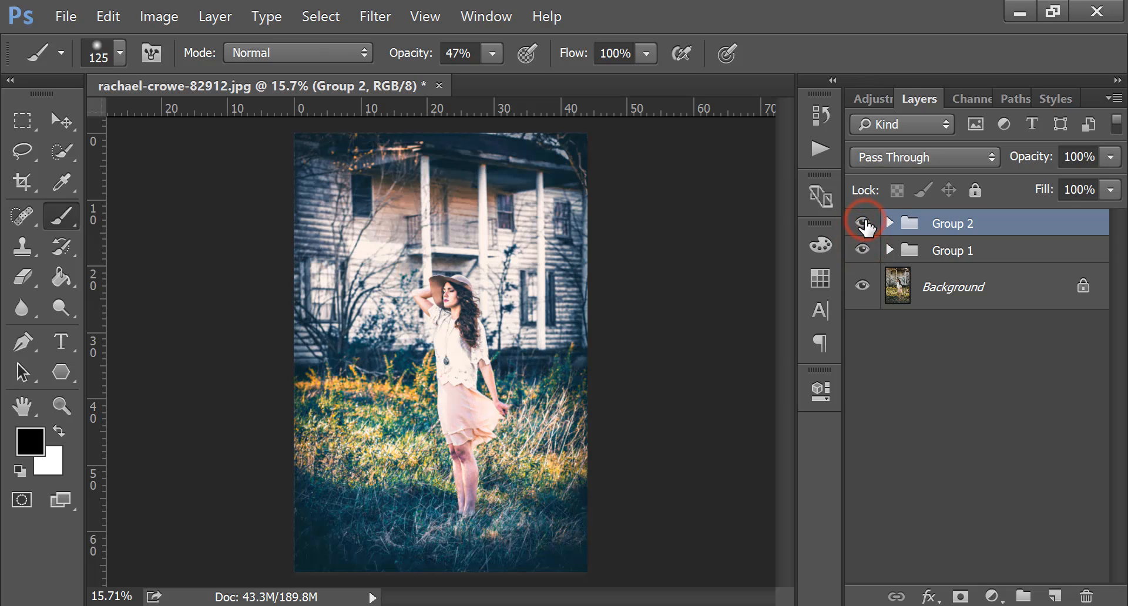